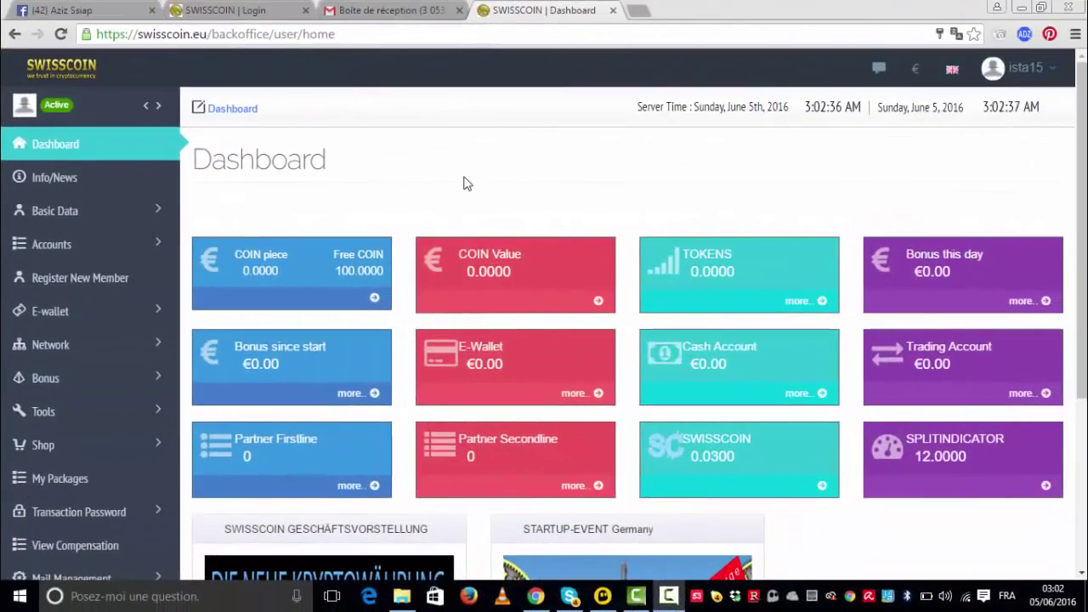
- Examine the coin, token, bonus, wallet and partner tiles on the dashboard
scroll(462, 183, down, 2)
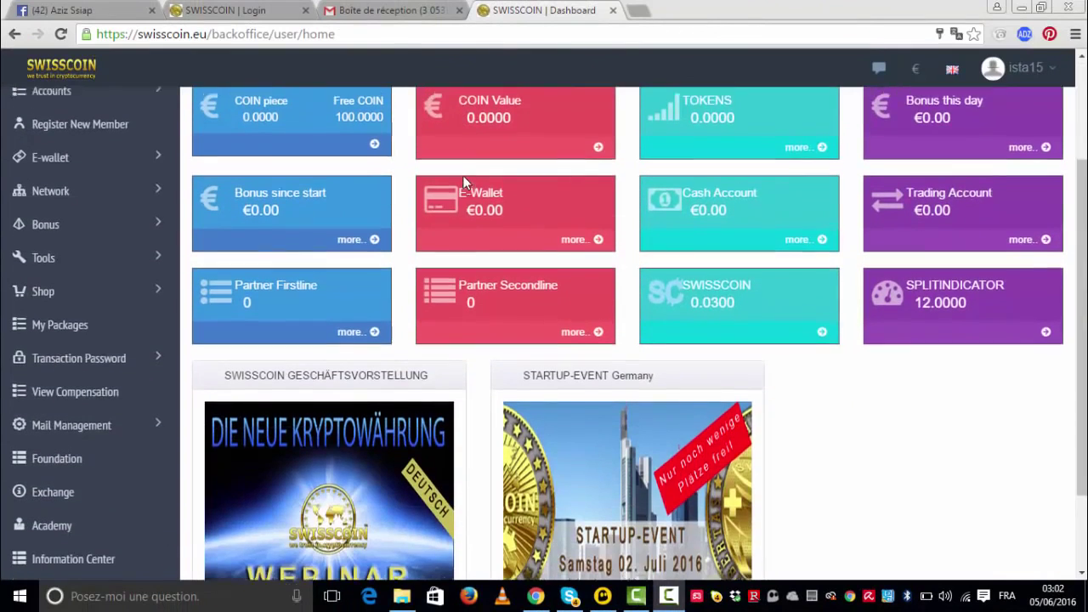
scroll(463, 182, up, 2)
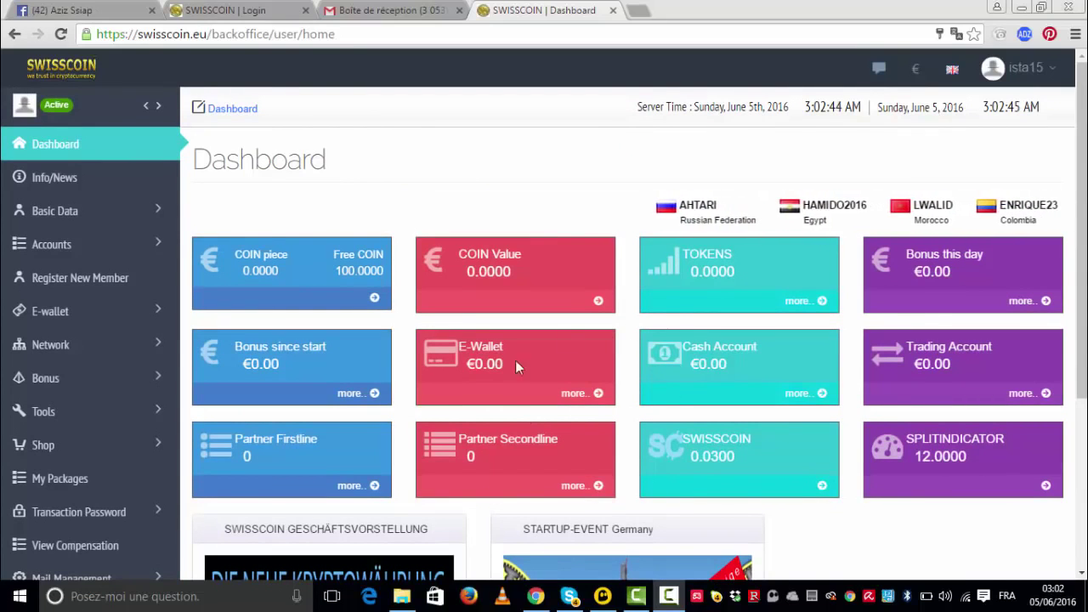
scroll(875, 422, down, 2)
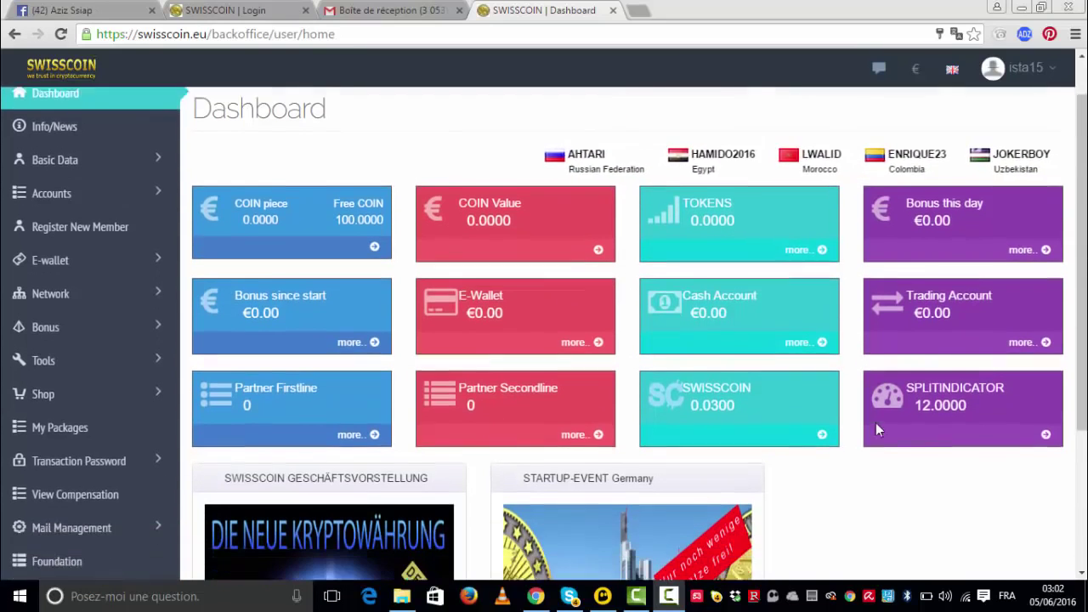
click(815, 413)
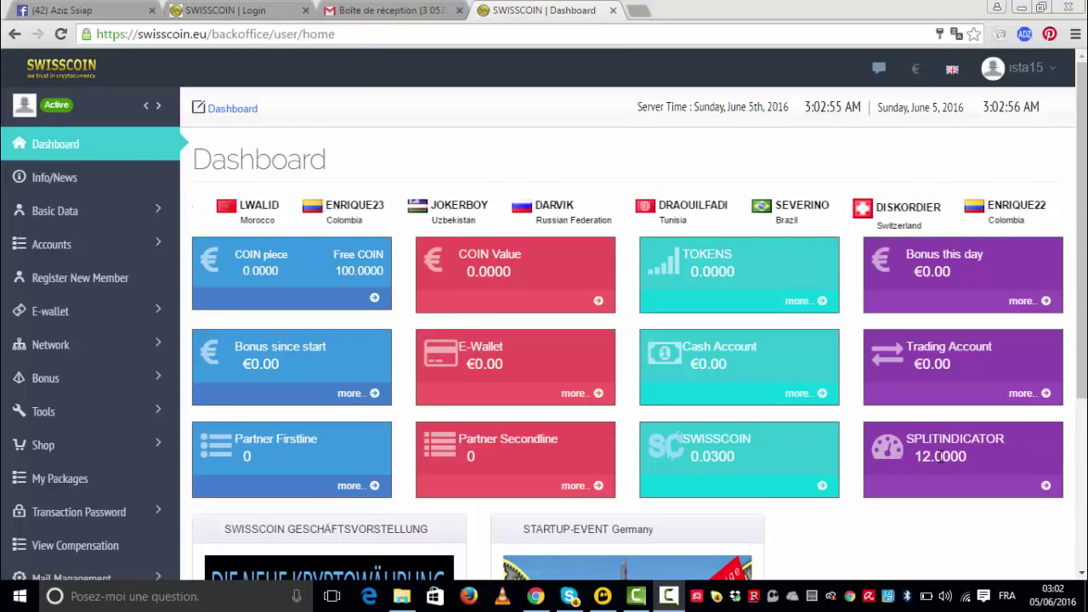
scroll(344, 349, down, 1)
scroll(344, 349, up, 1)
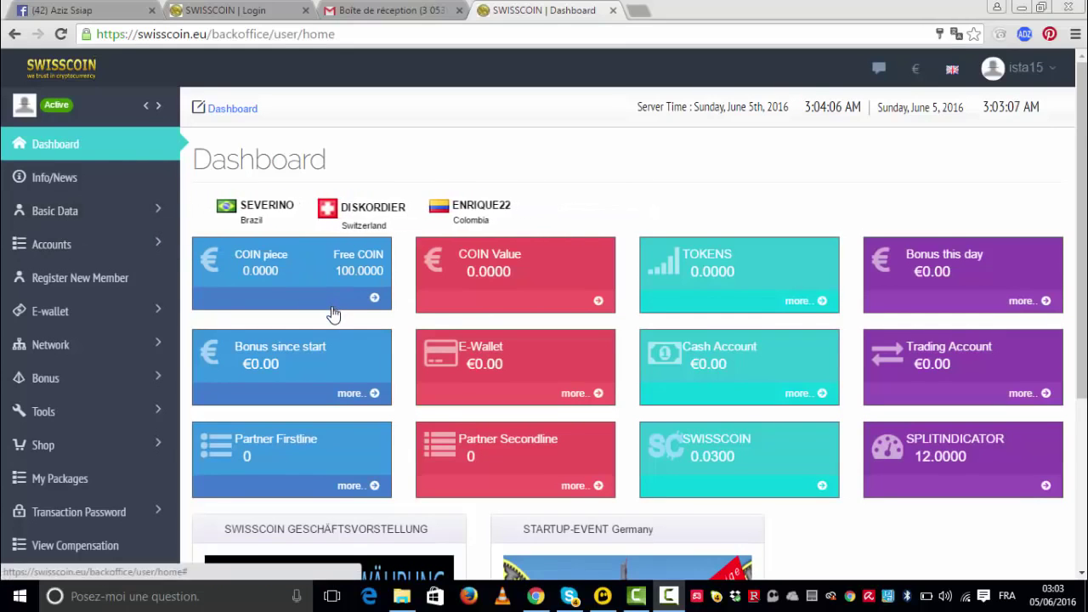
- Open the Verify Bankdata page and read the document requirements and the KYC upload section
click(72, 214)
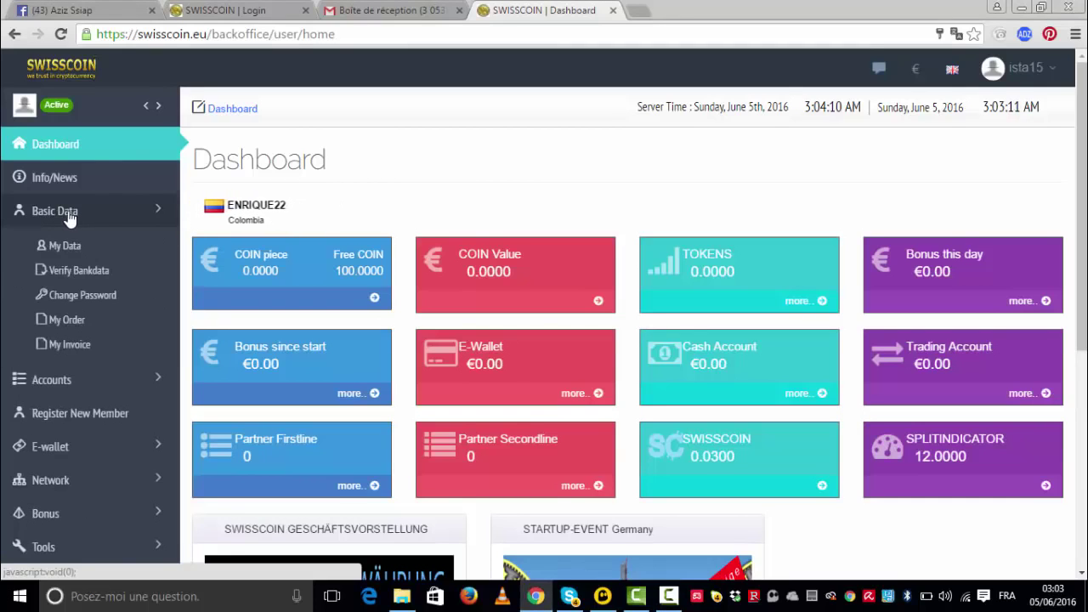
click(85, 270)
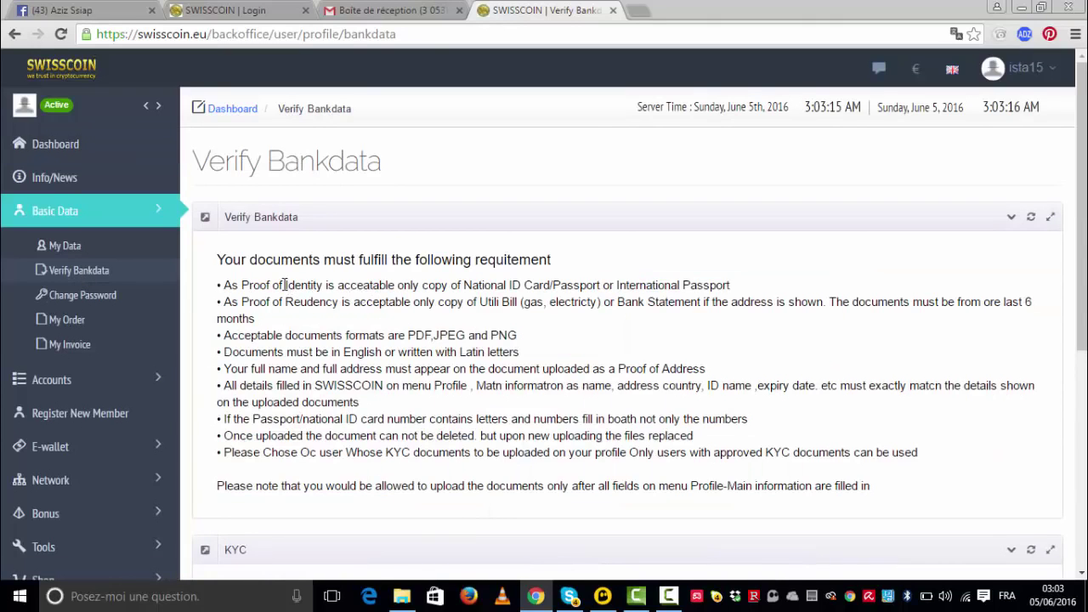
scroll(285, 285, down, 1)
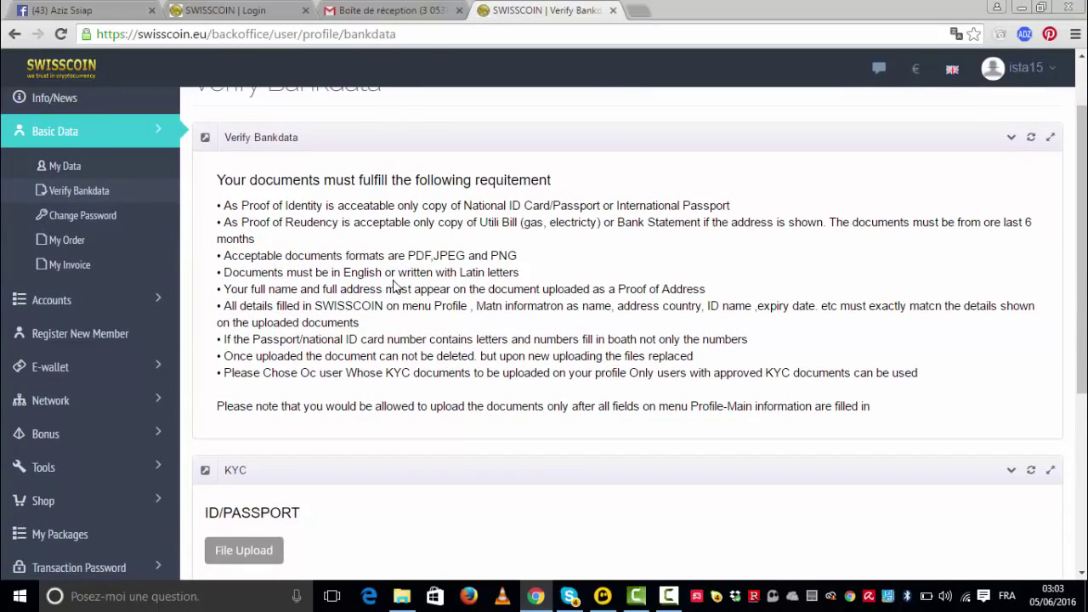
scroll(394, 287, down, 2)
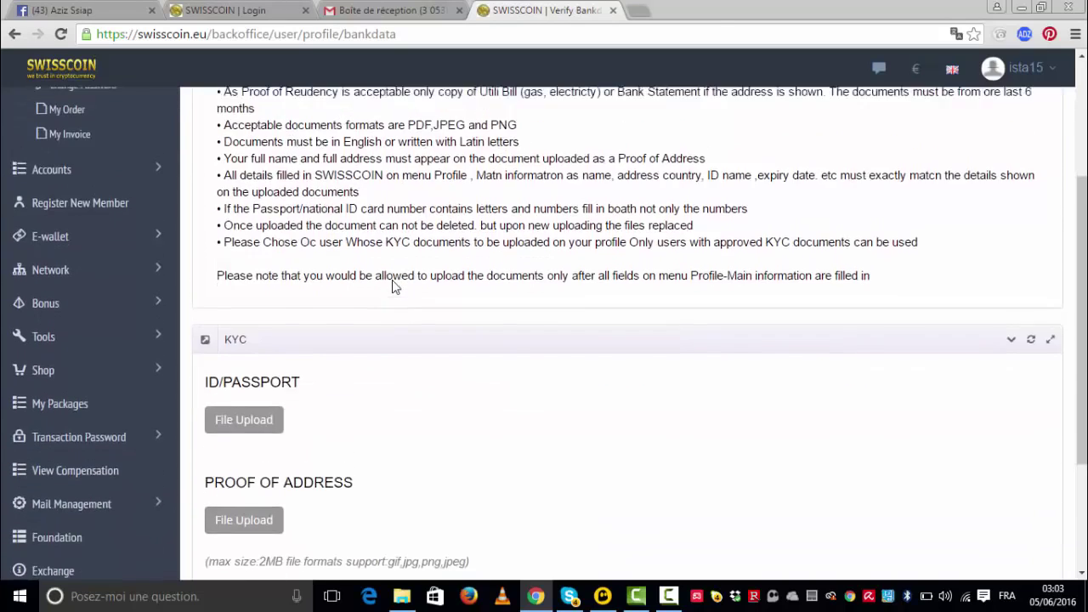
scroll(392, 284, up, 3)
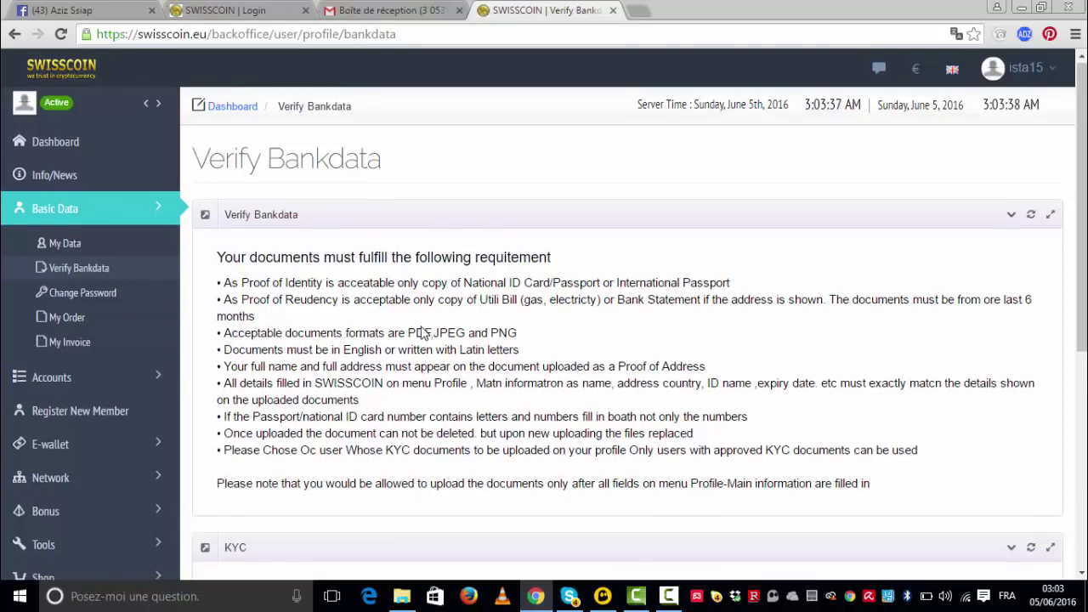
scroll(422, 332, down, 5)
scroll(393, 301, up, 1)
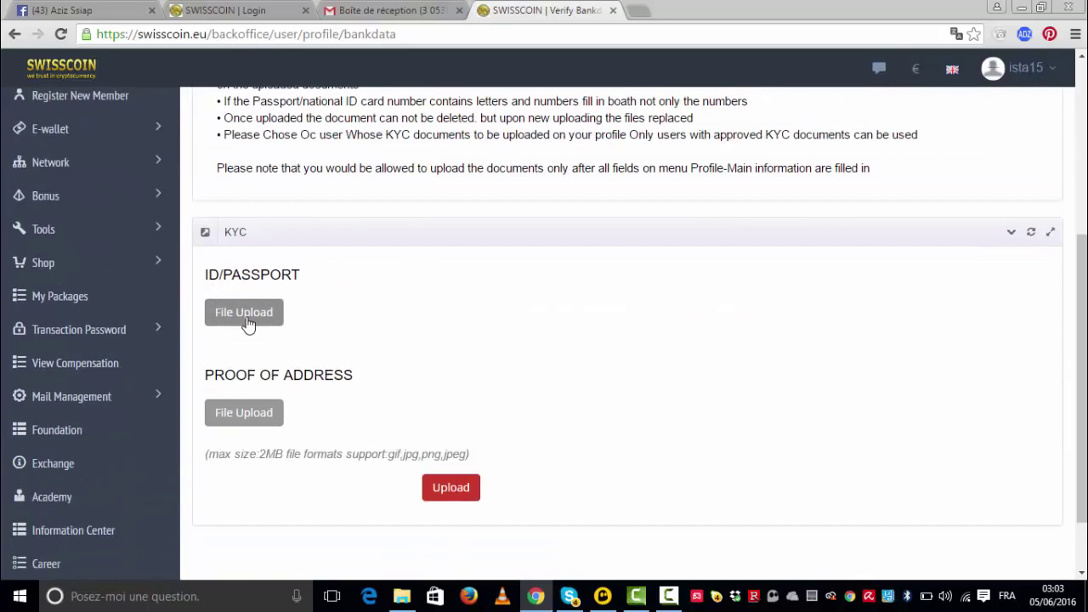
- Browse the Bureau folder for an ID/passport file to upload, and close the file chooser without selecting one
click(244, 315)
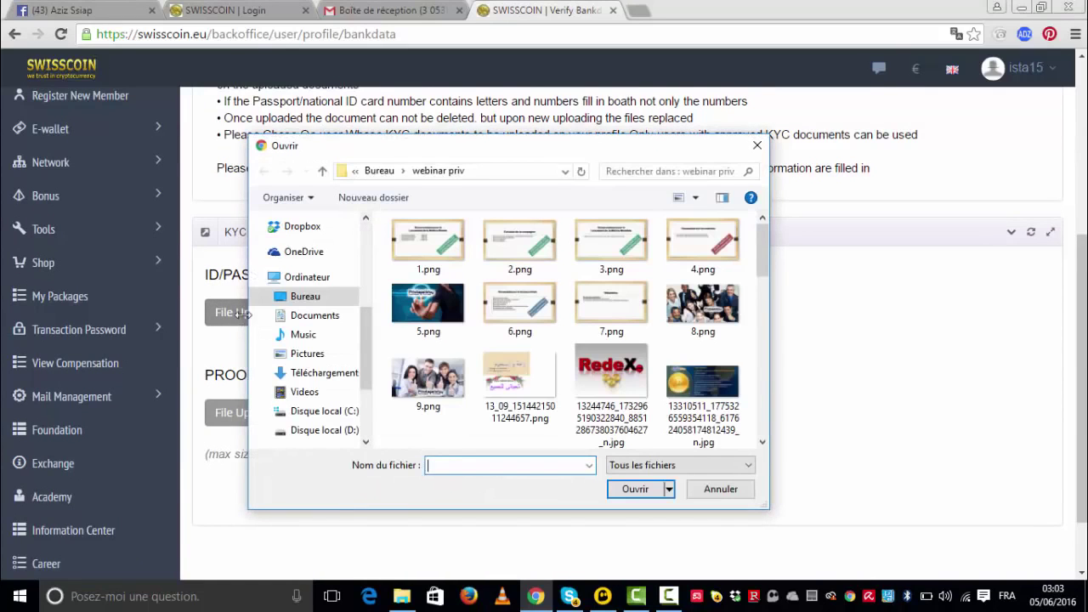
click(306, 299)
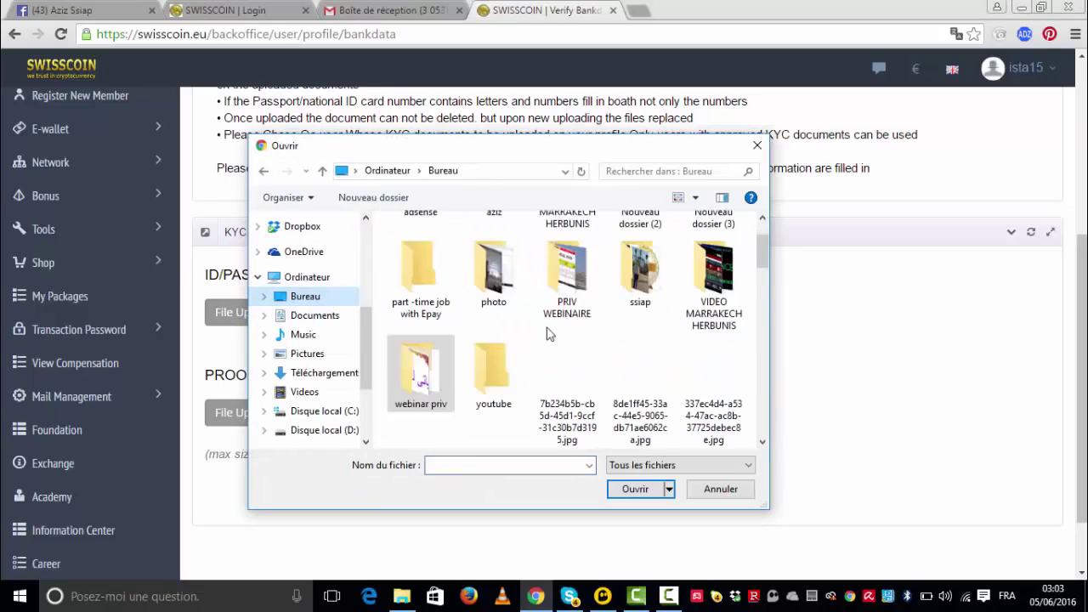
scroll(601, 333, down, 6)
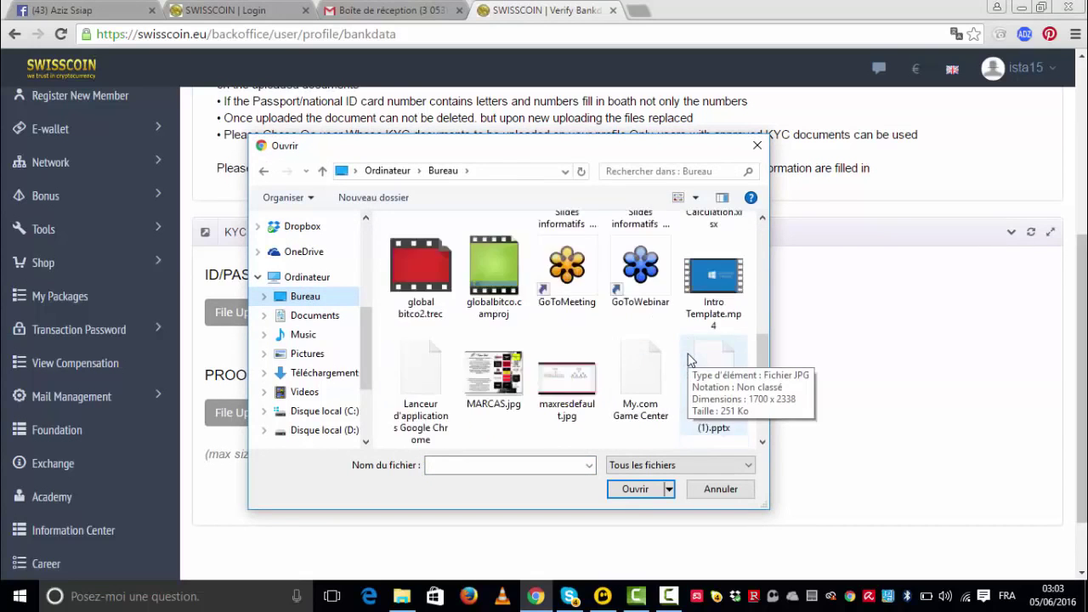
scroll(689, 359, down, 8)
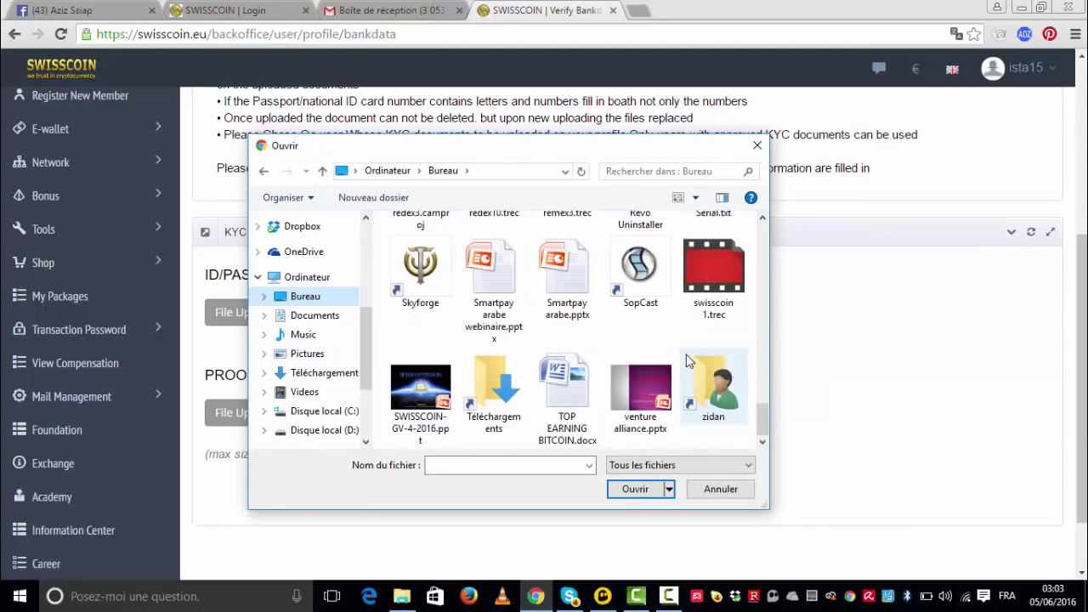
scroll(680, 358, up, 2)
scroll(677, 357, up, 8)
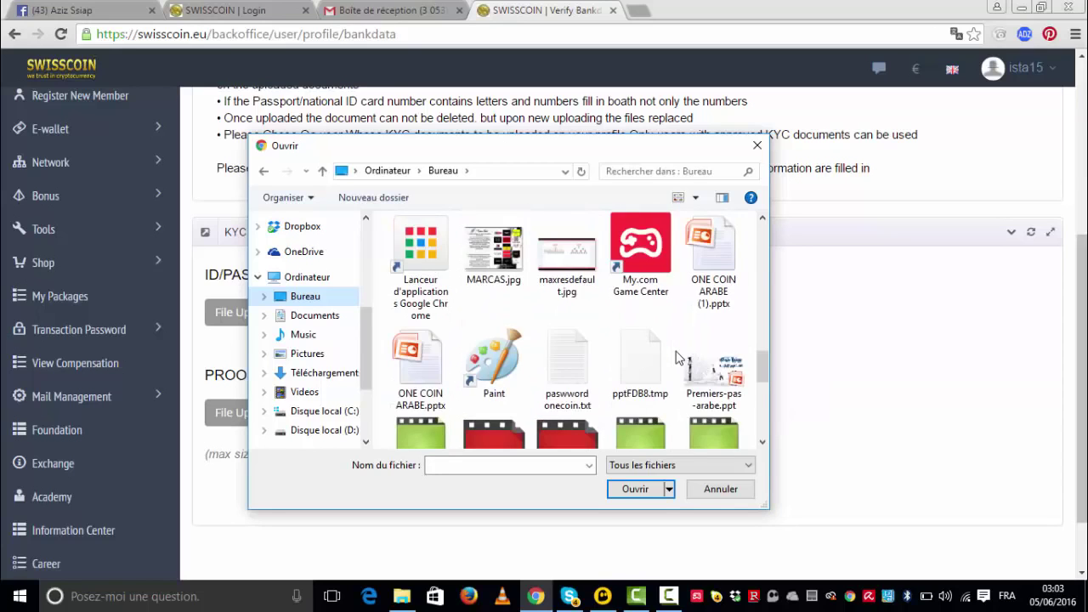
scroll(674, 353, up, 6)
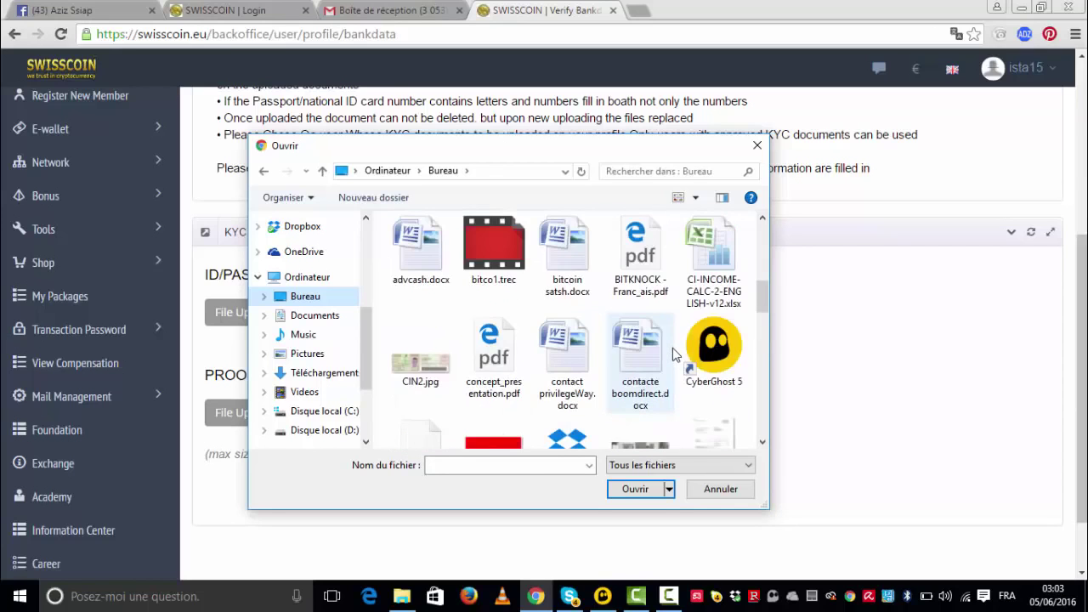
scroll(673, 354, down, 4)
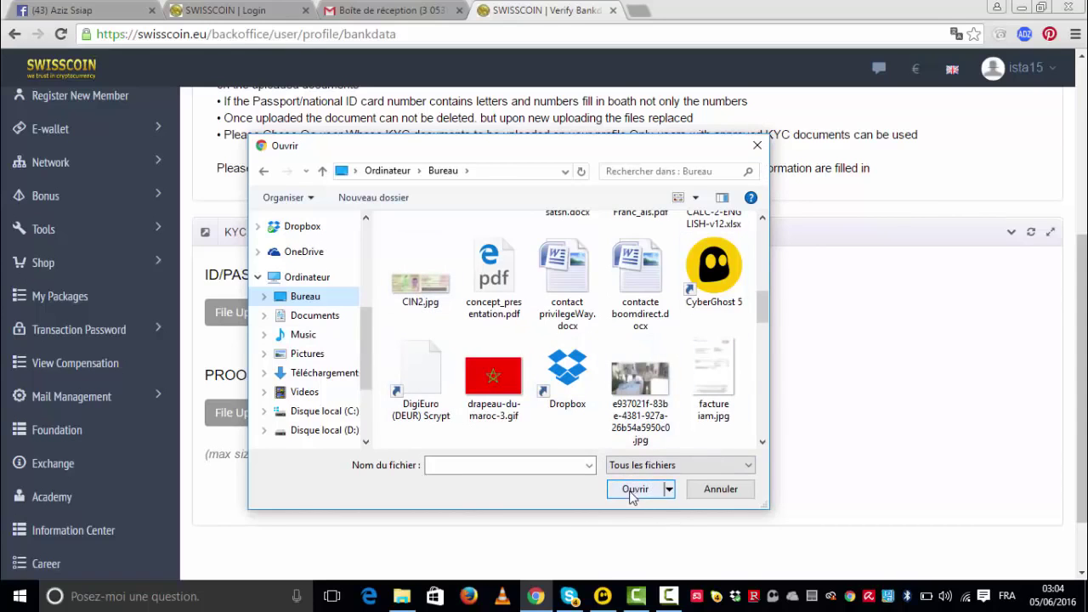
click(755, 146)
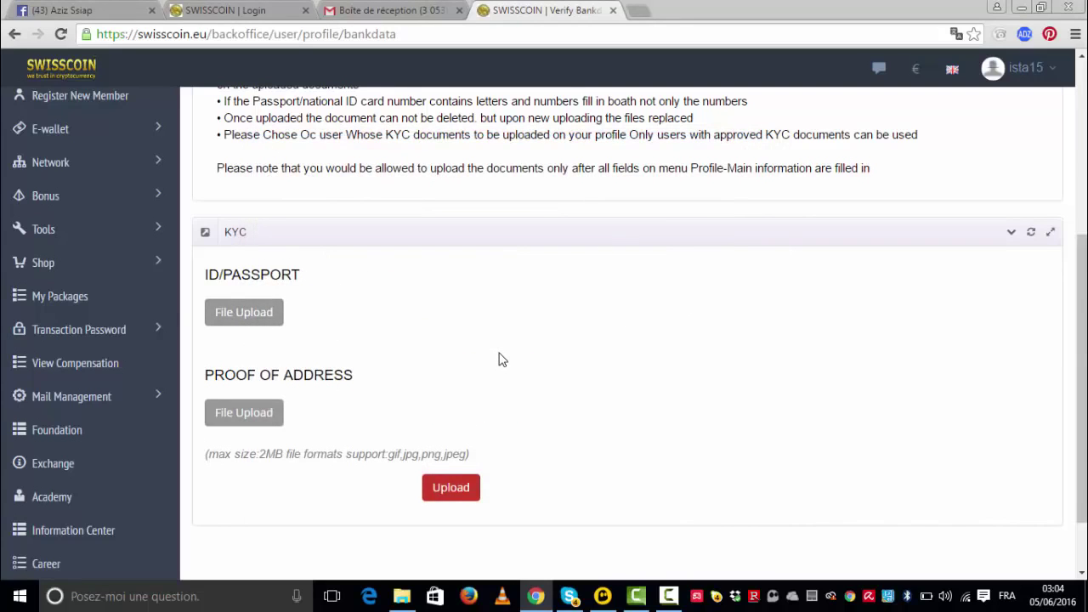
- Look through the Bureau folder for a proof of address file, and close the file chooser without selecting one
scroll(501, 360, down, 2)
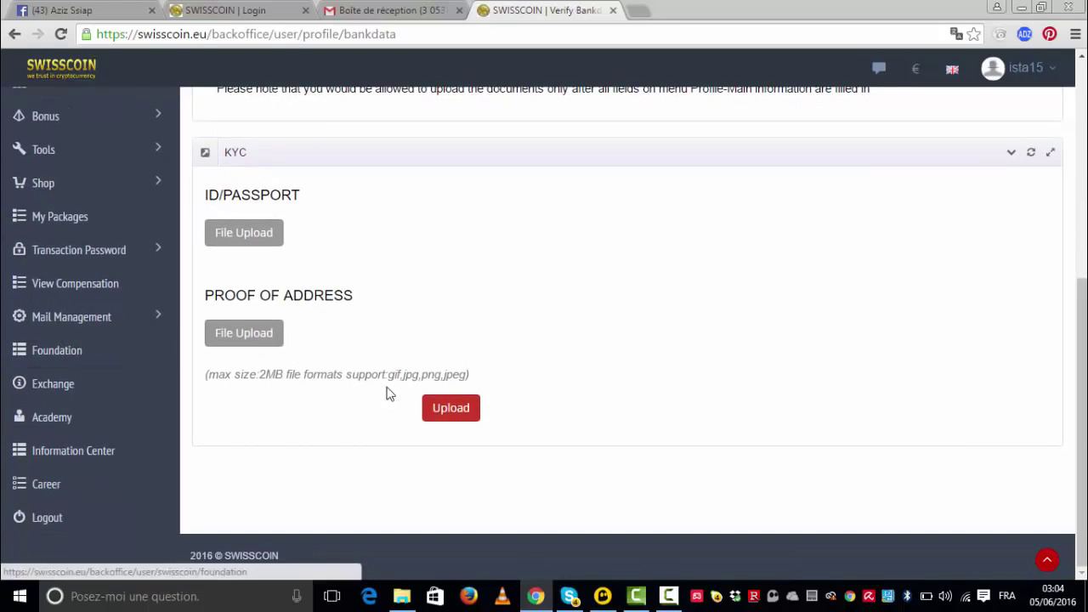
click(248, 344)
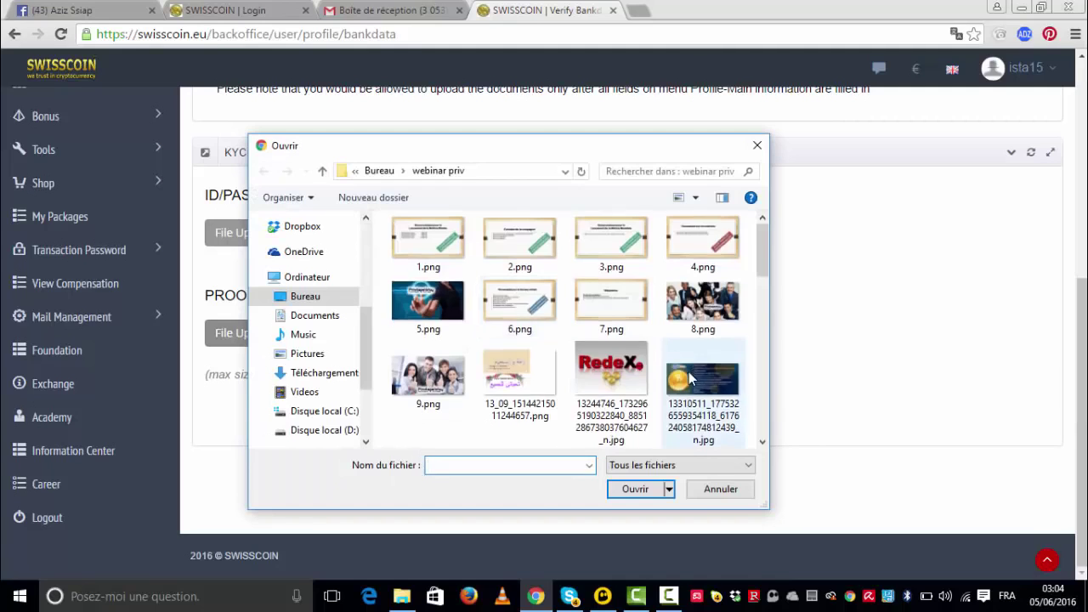
scroll(687, 375, down, 5)
scroll(685, 375, down, 5)
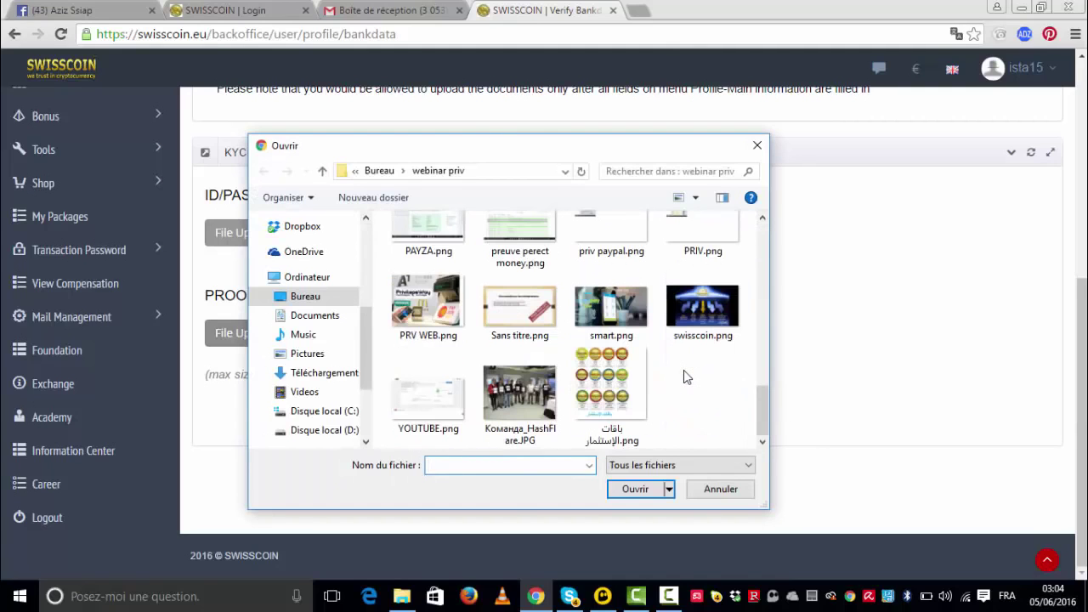
scroll(685, 376, up, 2)
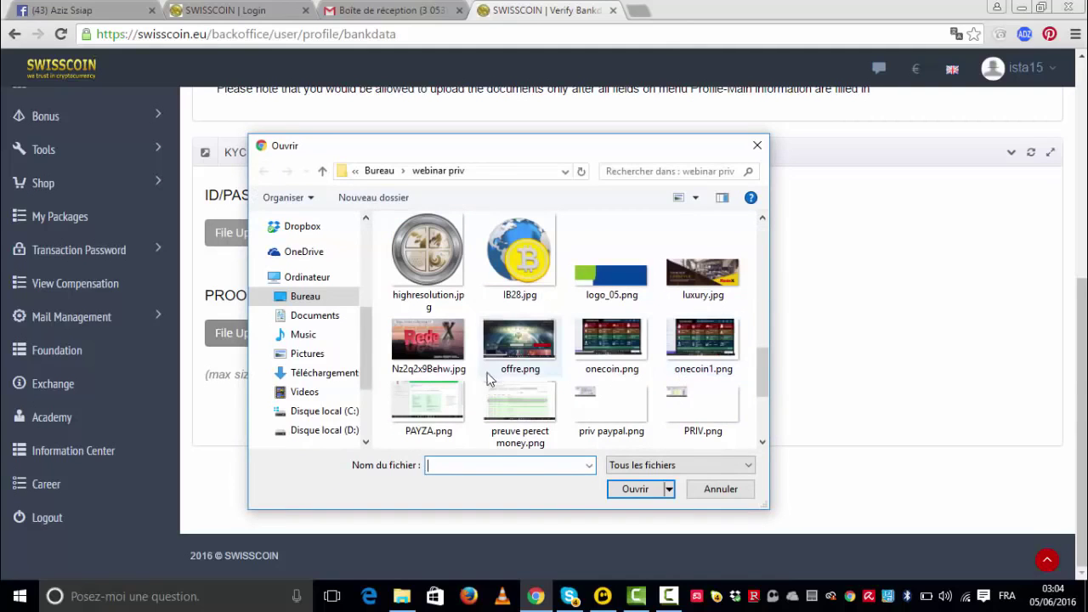
click(321, 299)
scroll(690, 357, down, 6)
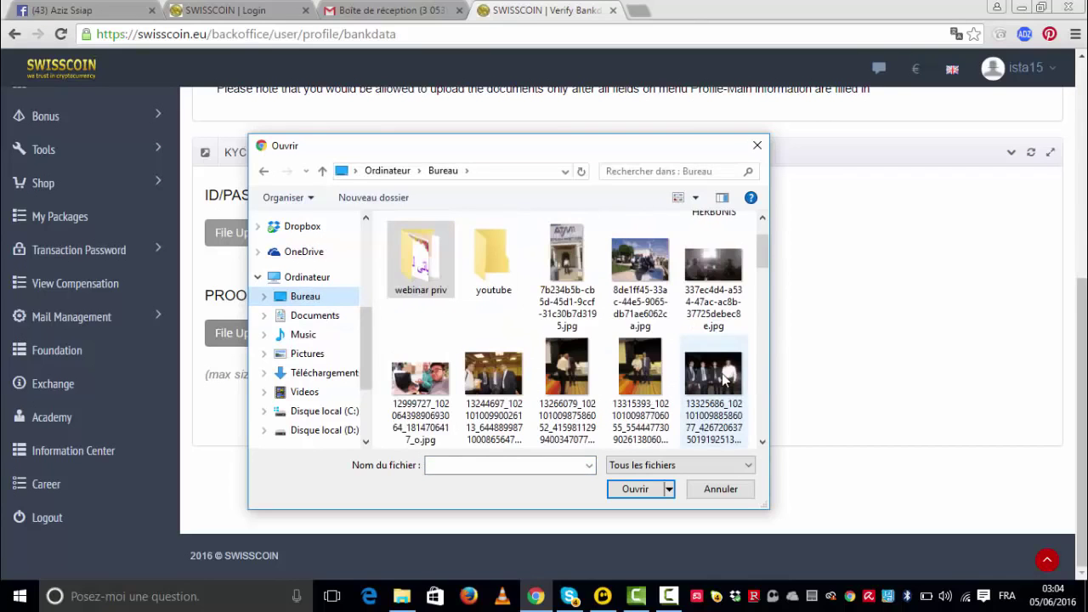
scroll(693, 371, down, 2)
scroll(706, 372, up, 4)
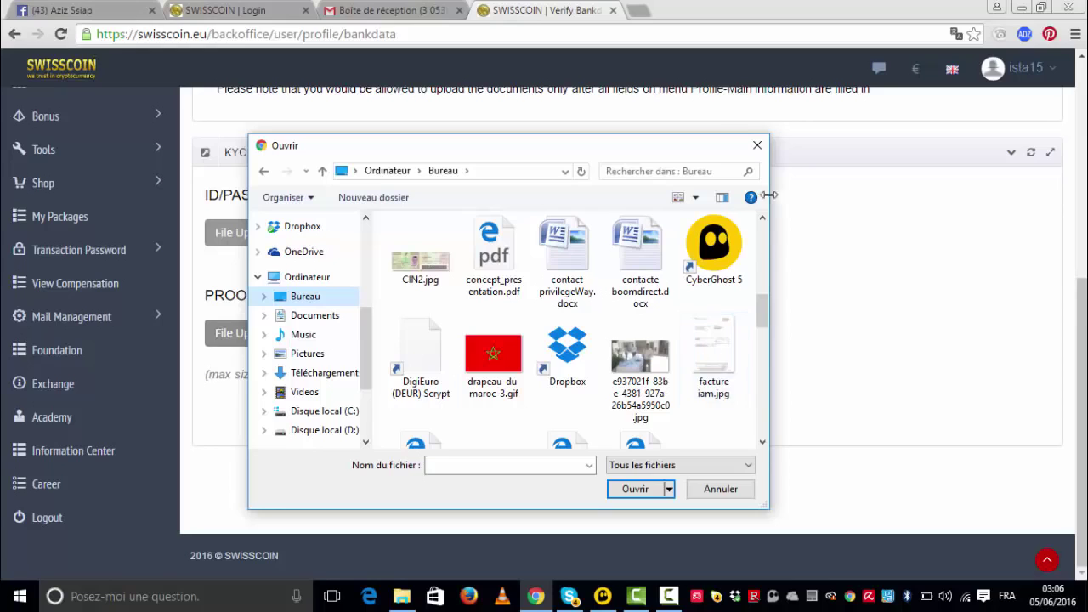
click(758, 145)
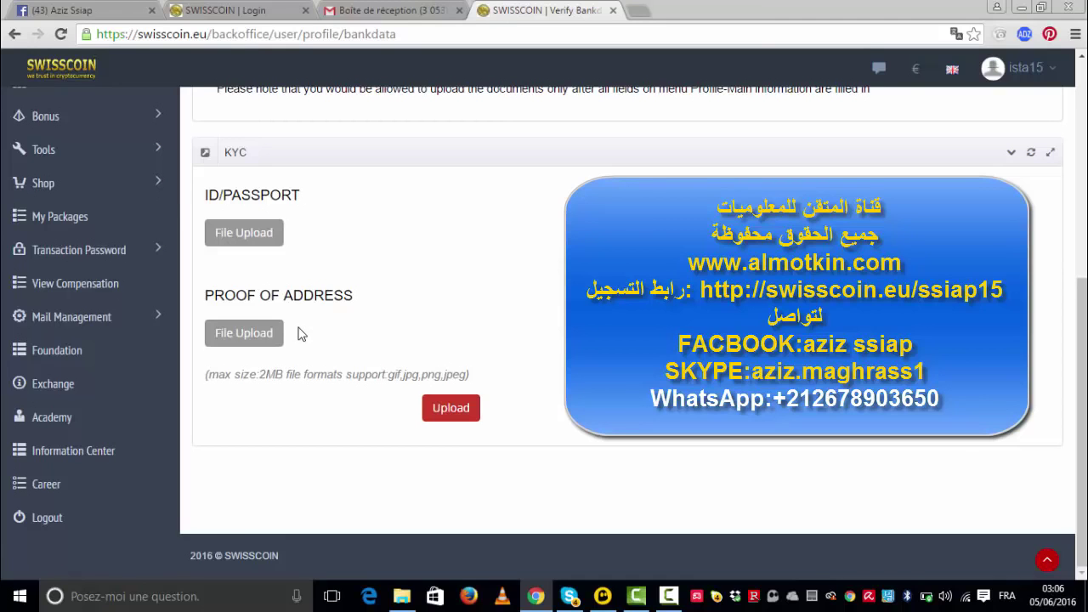
- Reread the document requirements on the Verify Bankdata page
scroll(297, 334, up, 5)
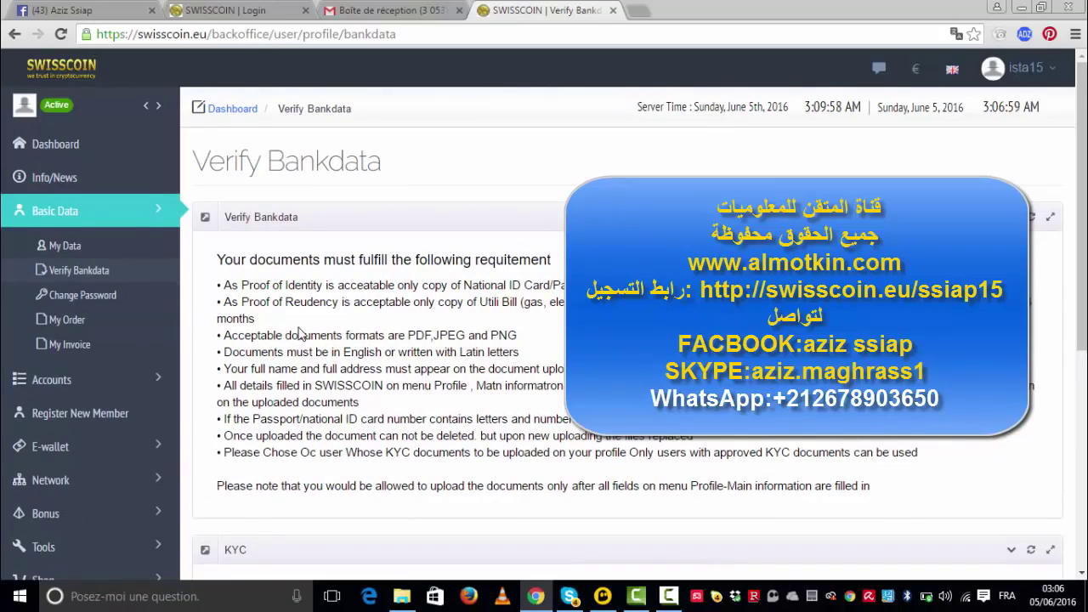
scroll(298, 334, down, 1)
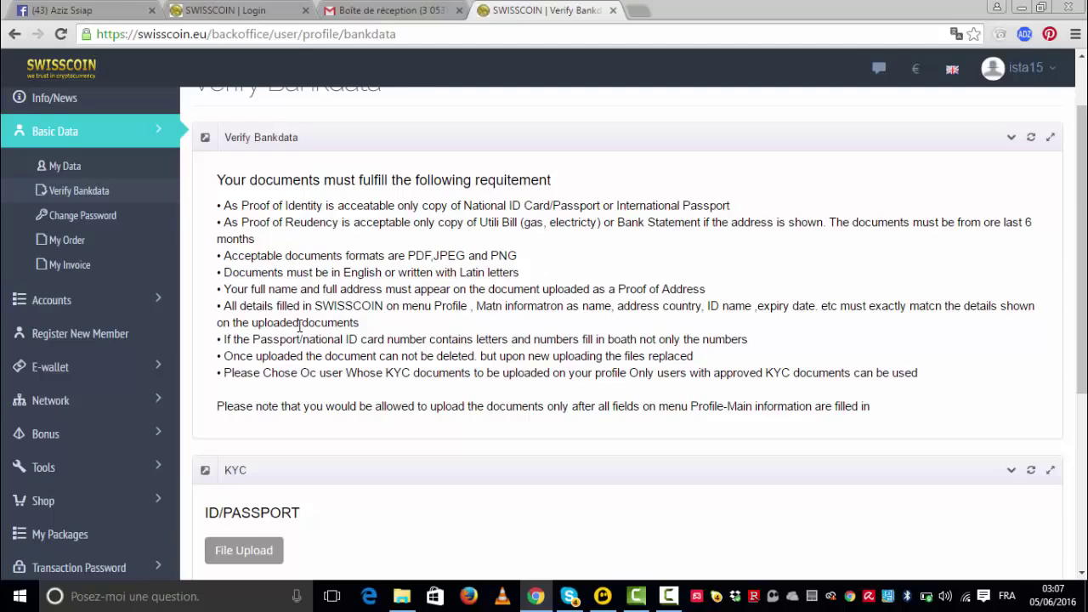
scroll(300, 327, up, 1)
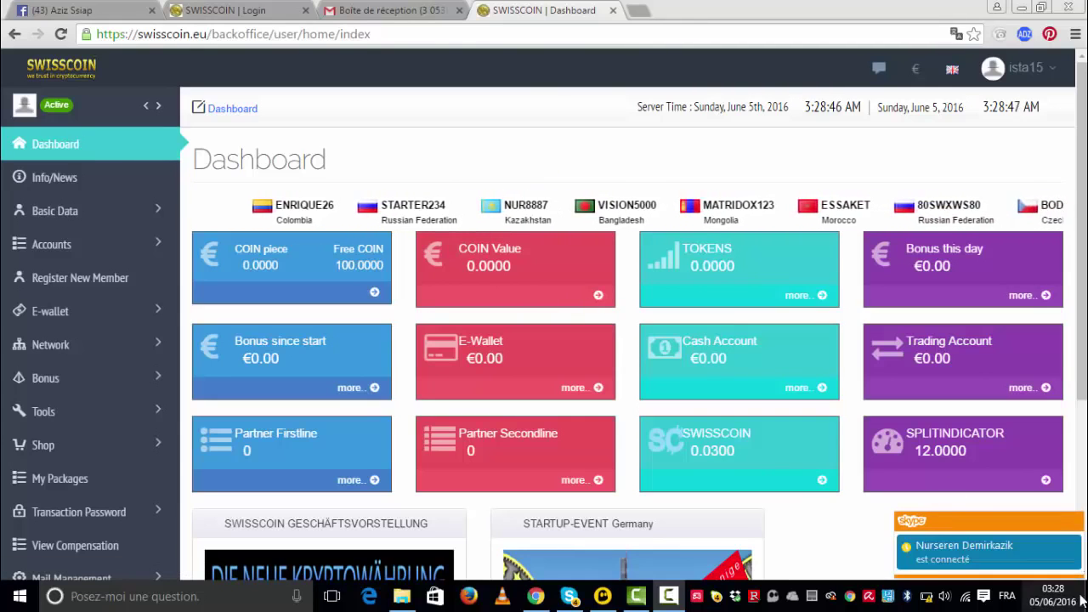
- Dismiss the Skype notification and open the My Data profile's account editing form at the personal details
click(1075, 523)
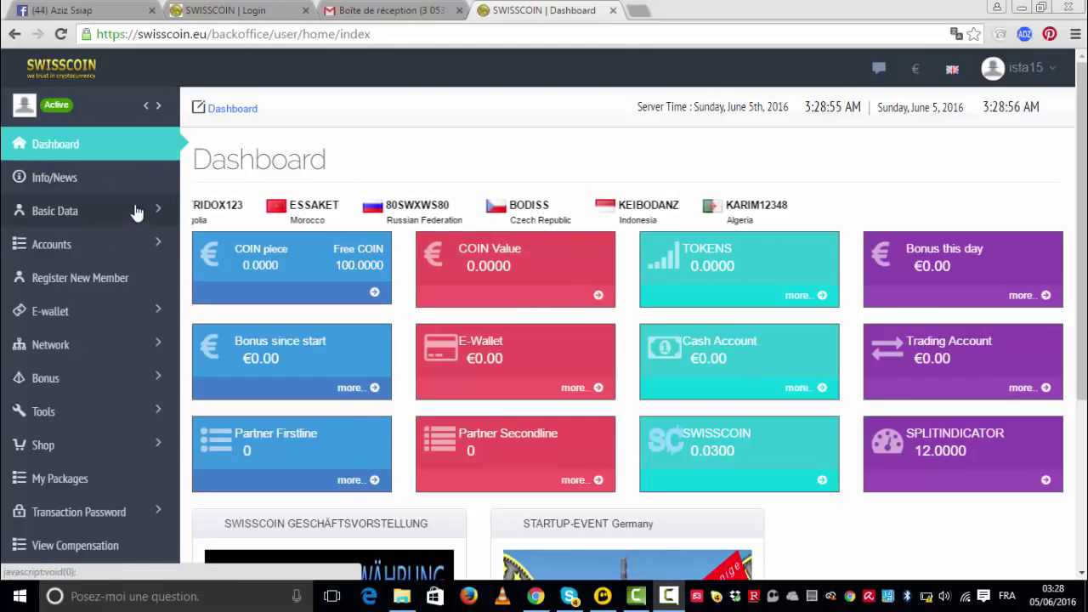
click(49, 214)
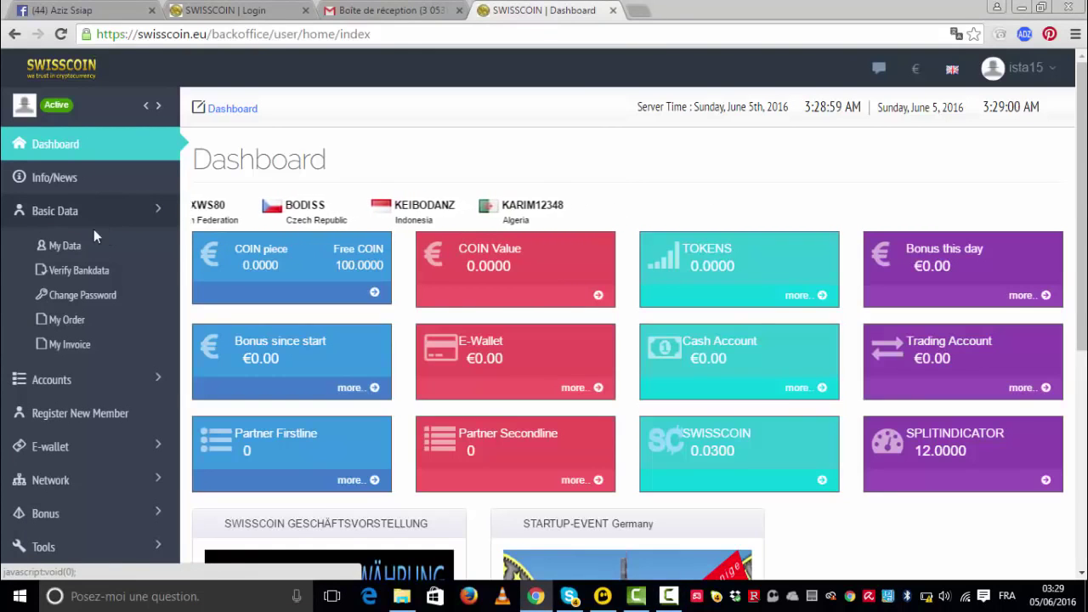
click(73, 246)
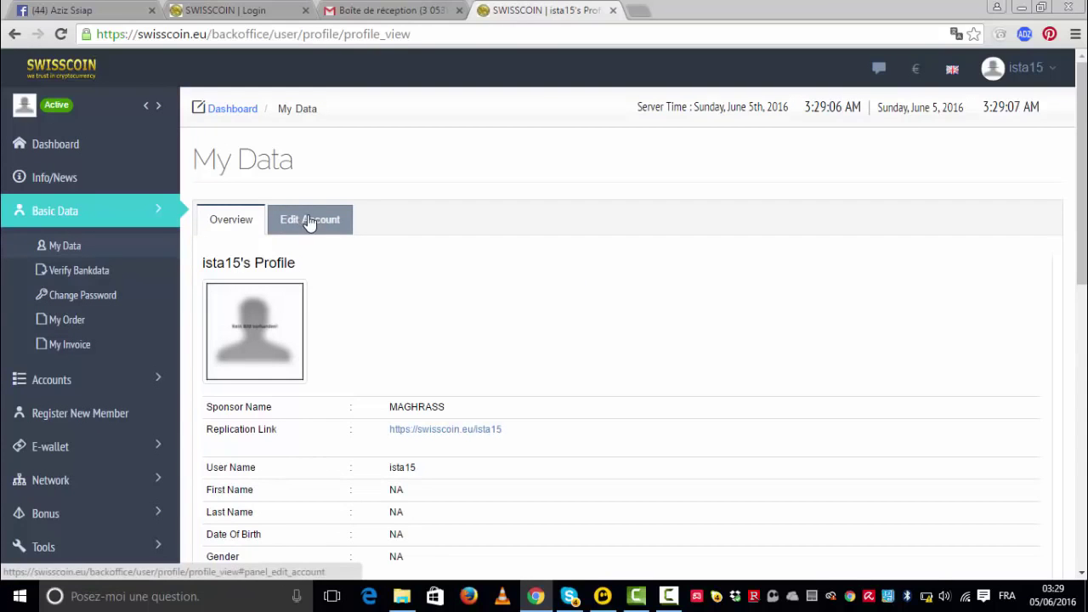
click(310, 223)
scroll(556, 274, down, 3)
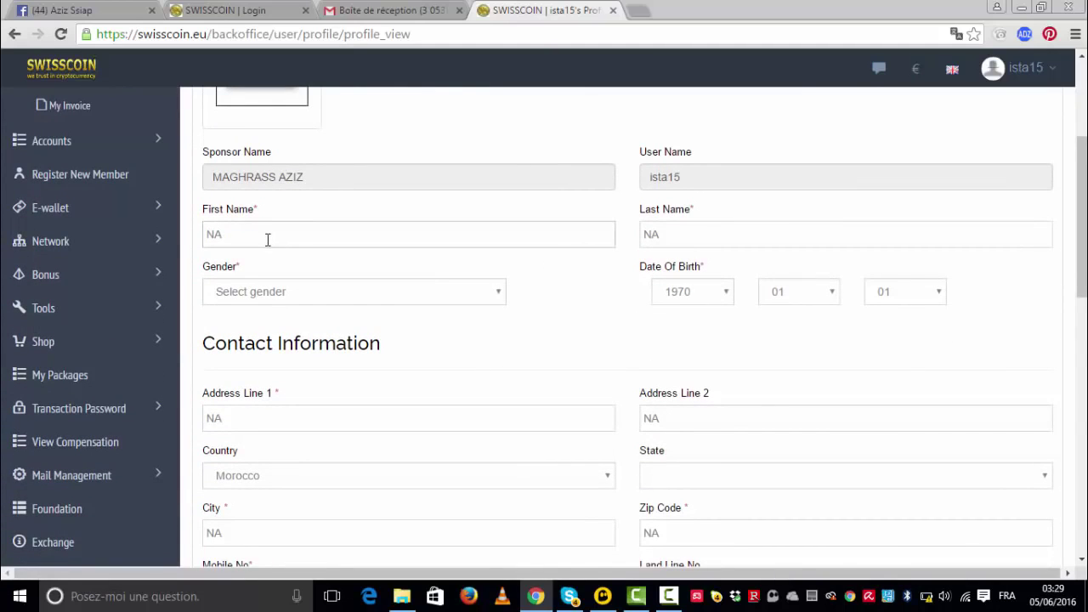
- Go through the first and last name fields in the personal details and set the gender to Male
click(259, 240)
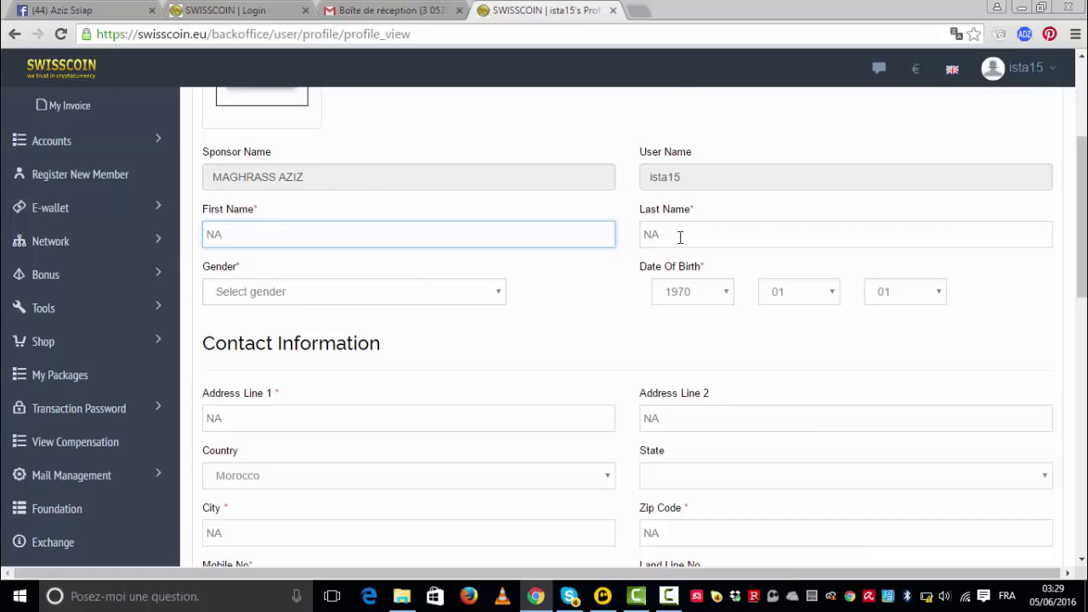
click(459, 299)
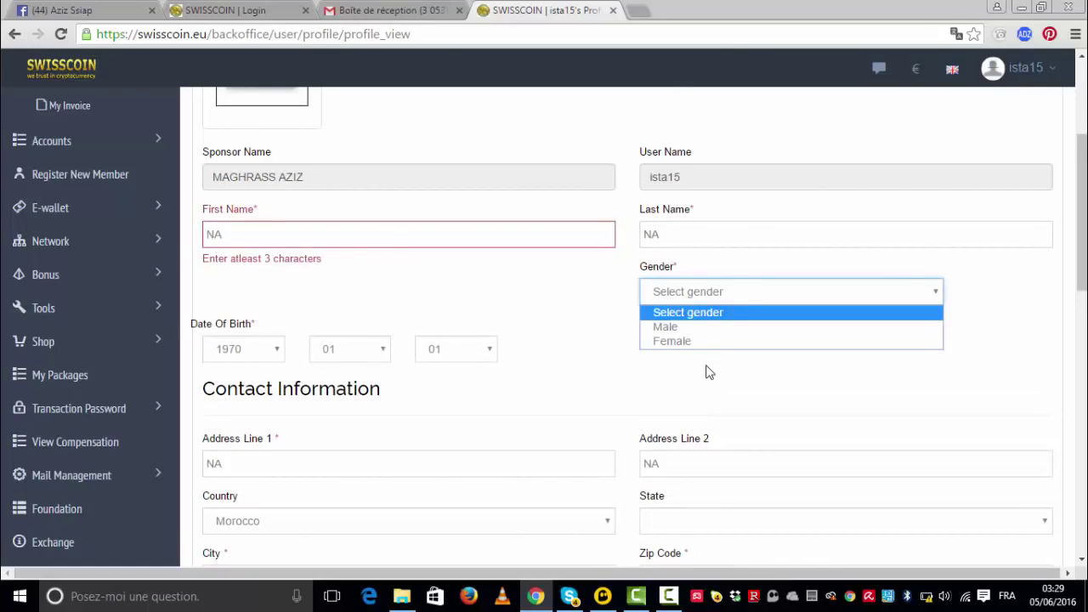
click(702, 328)
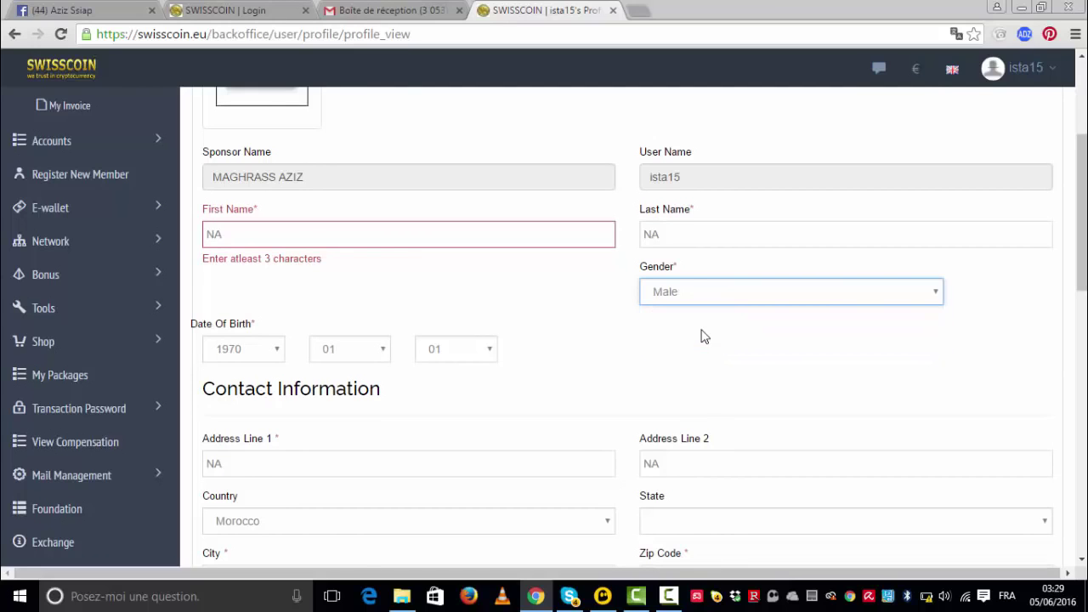
click(698, 238)
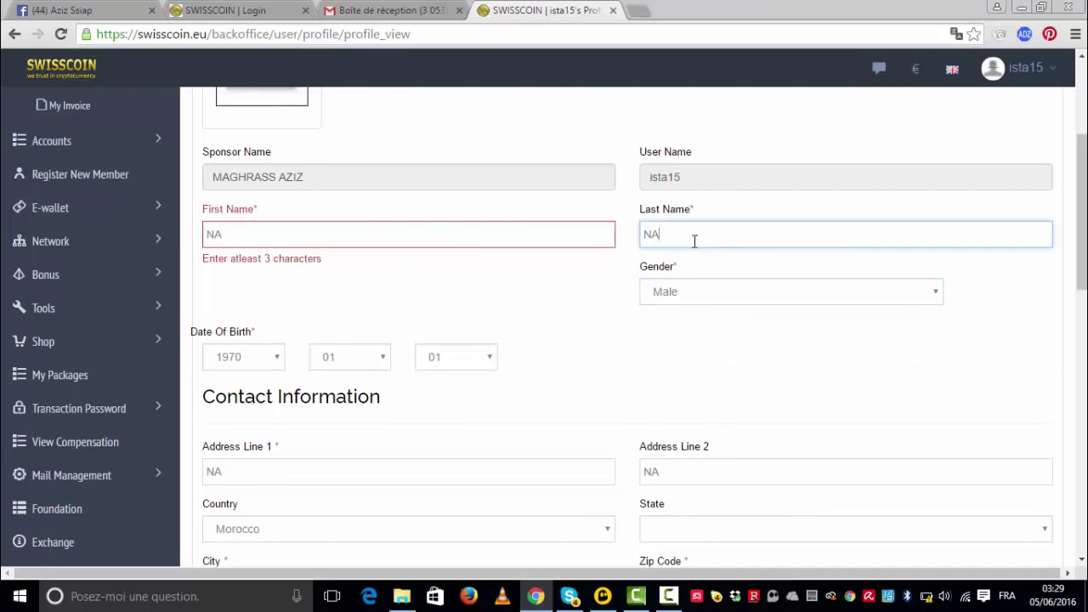
- Review the Contact Information fields, checking the State options without choosing one, and dismiss the low-battery alert
scroll(280, 357, down, 1)
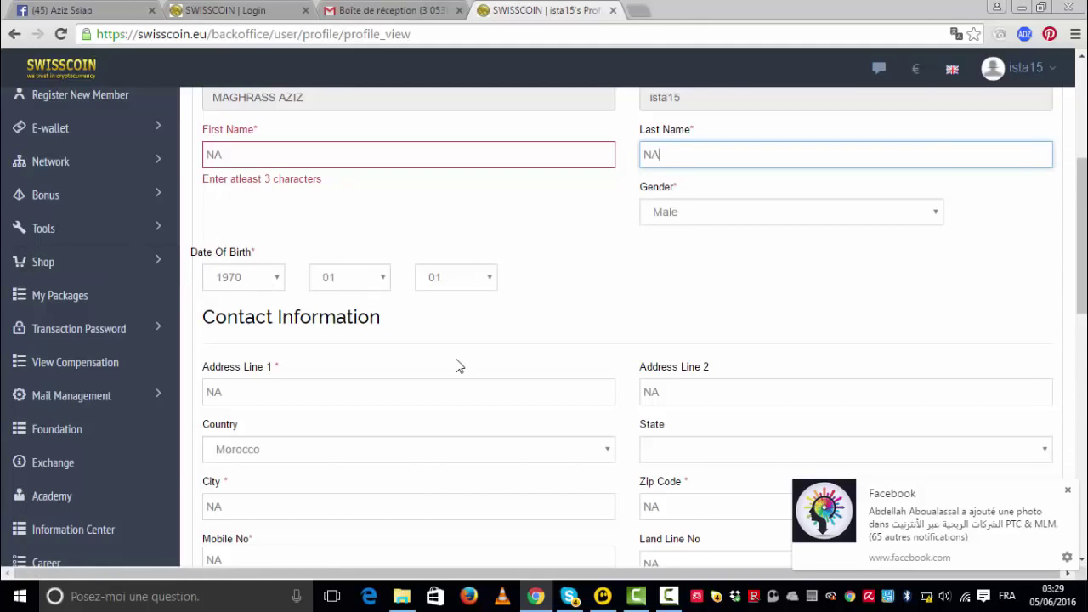
scroll(457, 364, down, 1)
scroll(456, 365, down, 1)
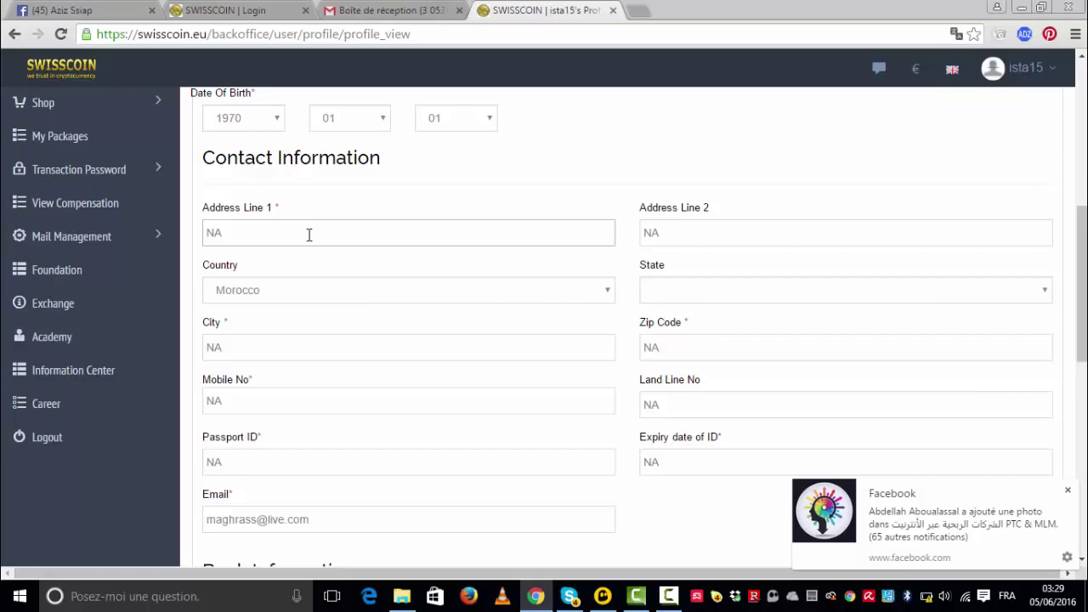
scroll(309, 235, down, 1)
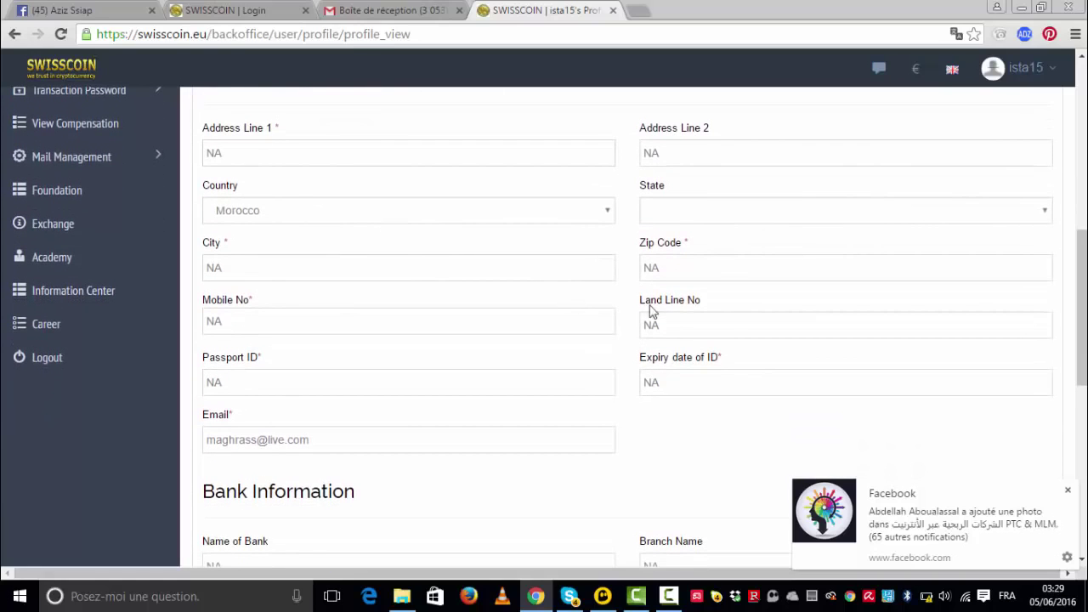
click(709, 213)
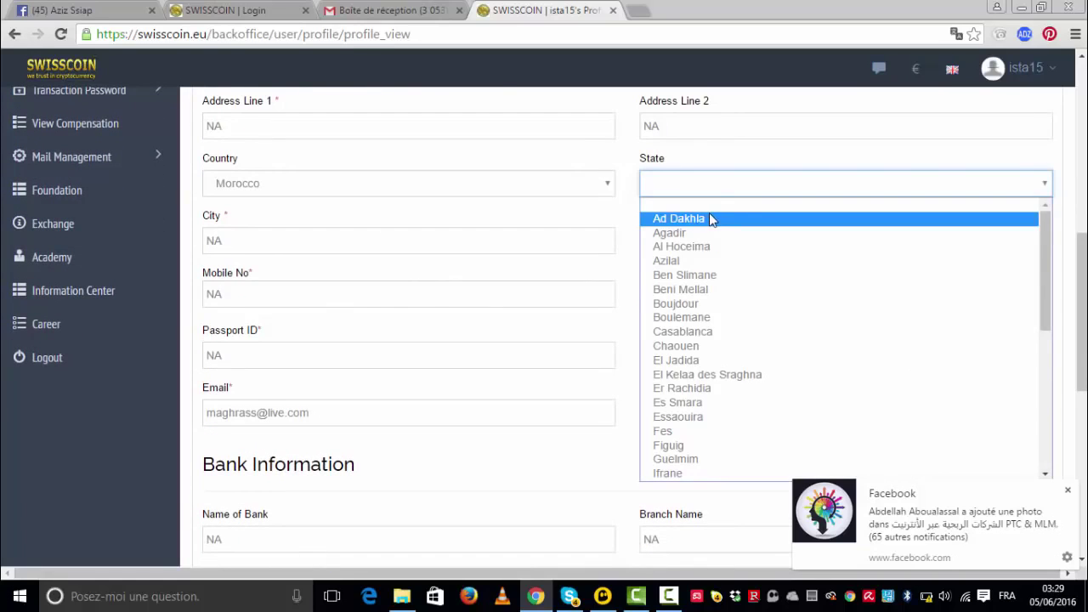
click(723, 189)
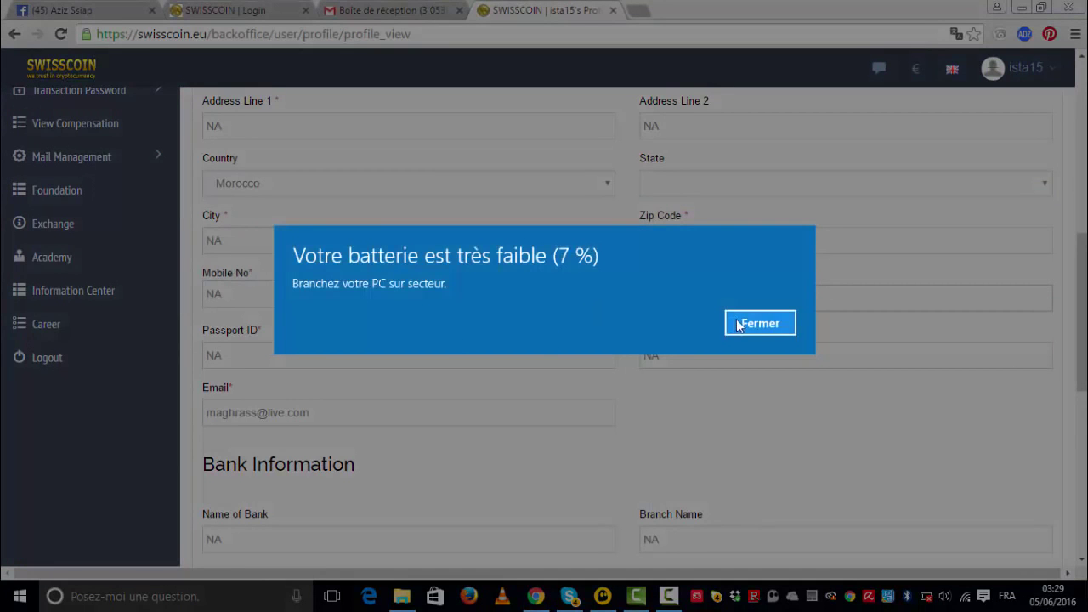
click(737, 323)
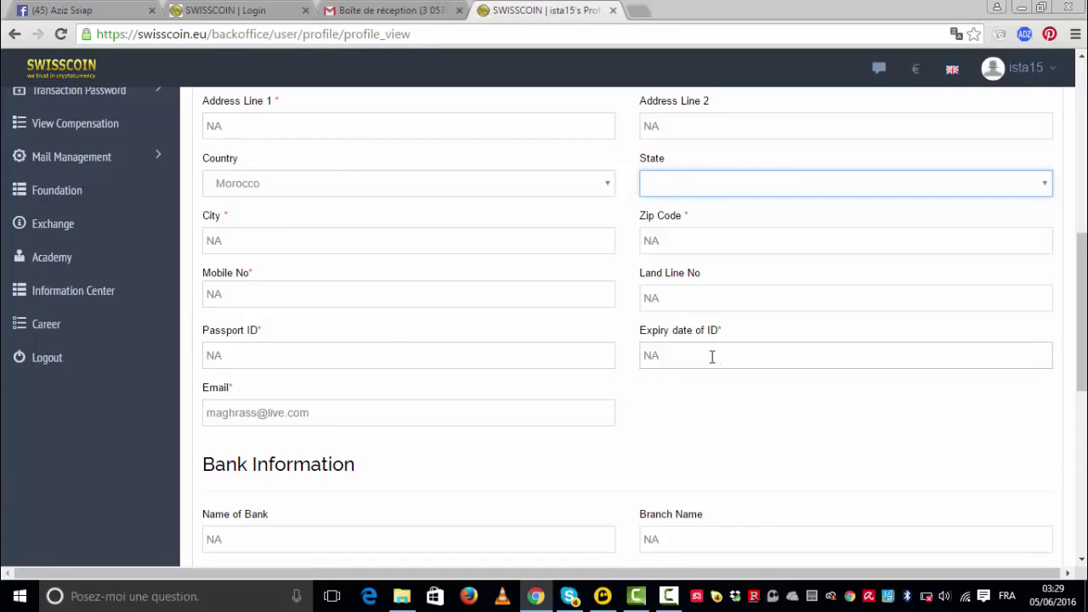
scroll(476, 444, down, 1)
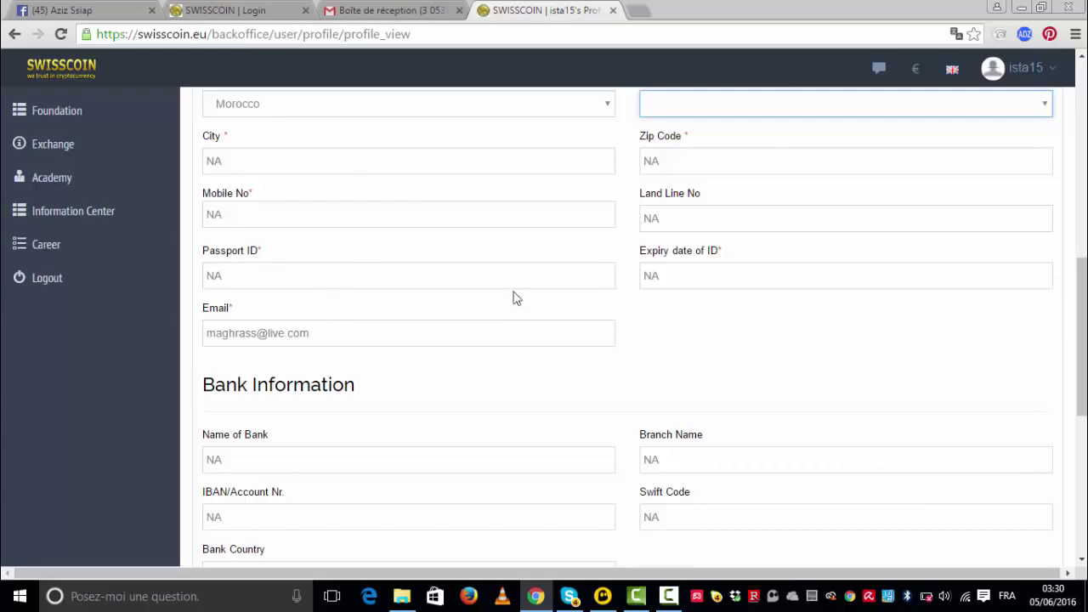
scroll(396, 441, down, 1)
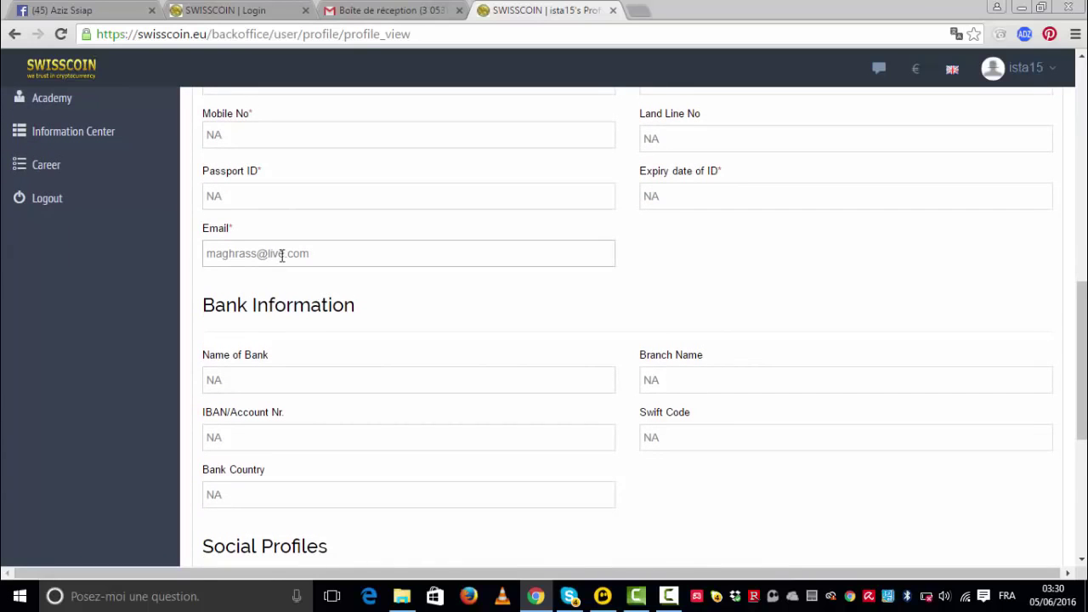
- Go through the Bank Information fields: bank name, branch name, IBAN/account number, Swift code and bank country
scroll(315, 403, down, 1)
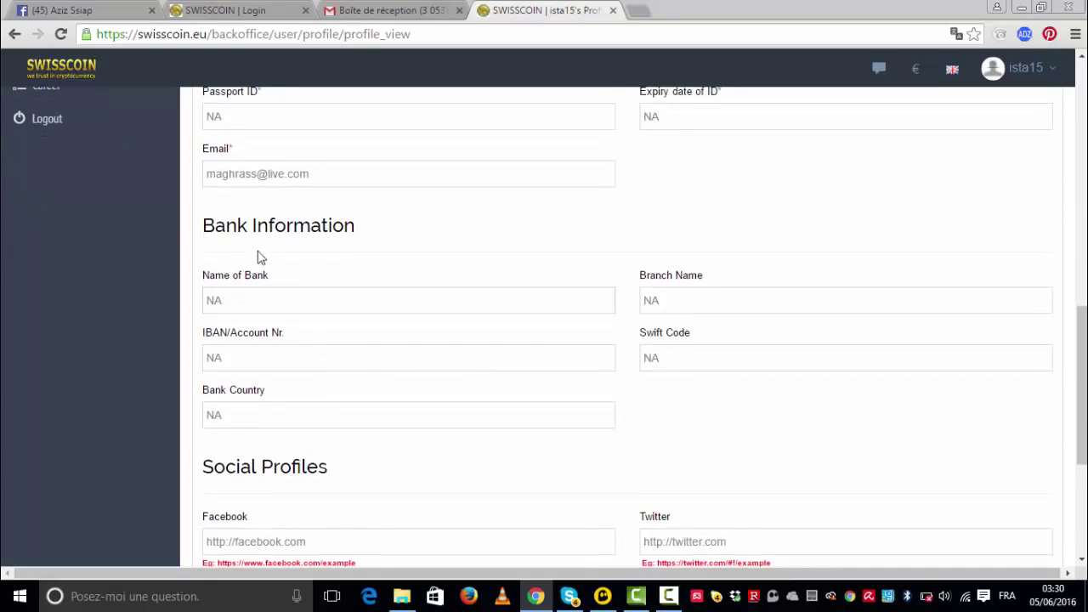
scroll(290, 339, down, 1)
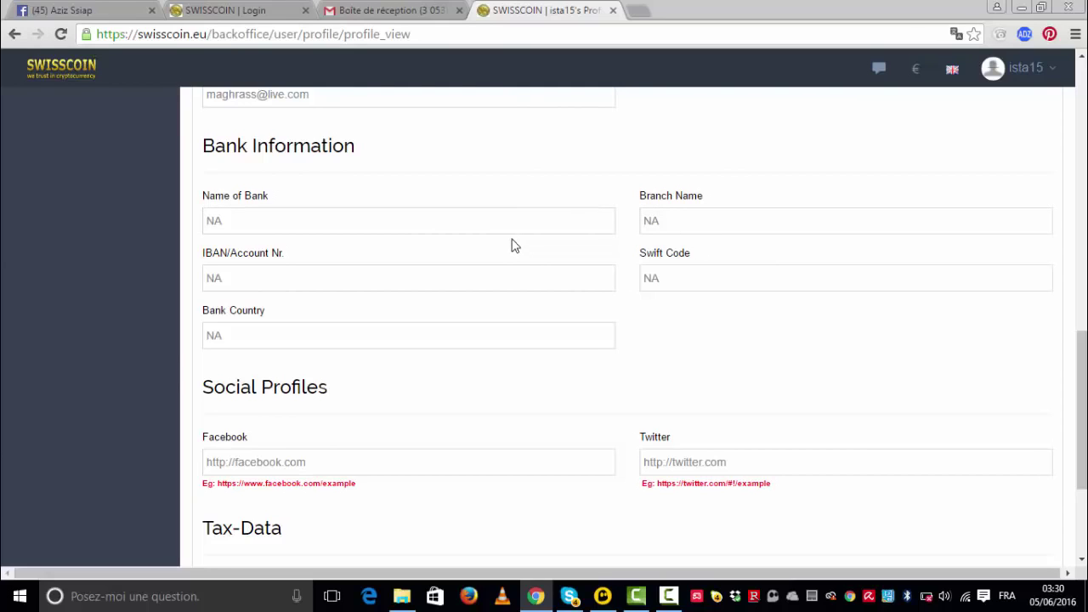
click(228, 220)
click(684, 217)
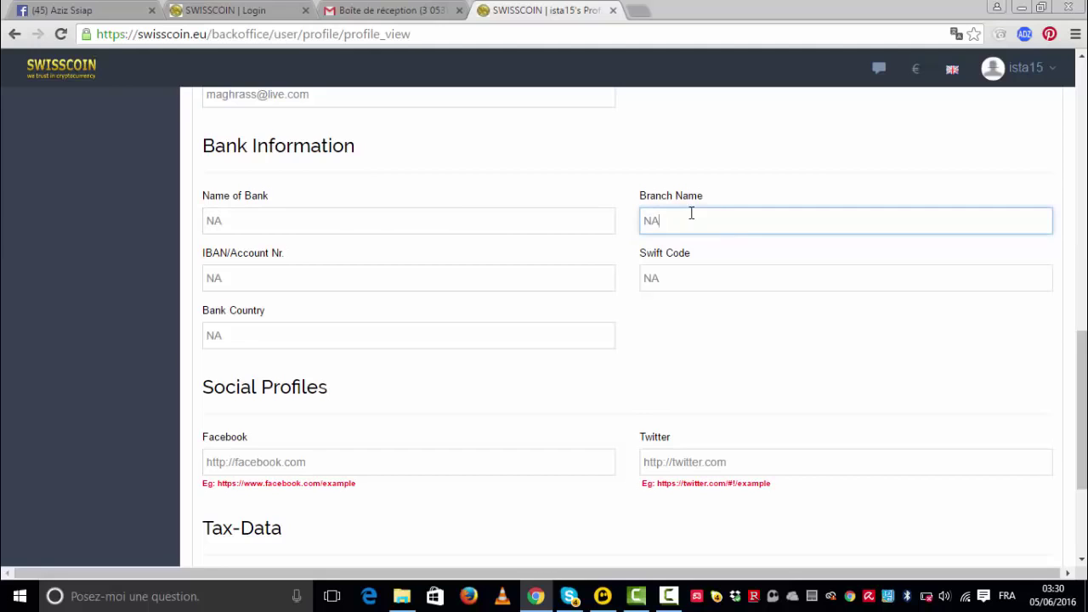
scroll(400, 328, down, 2)
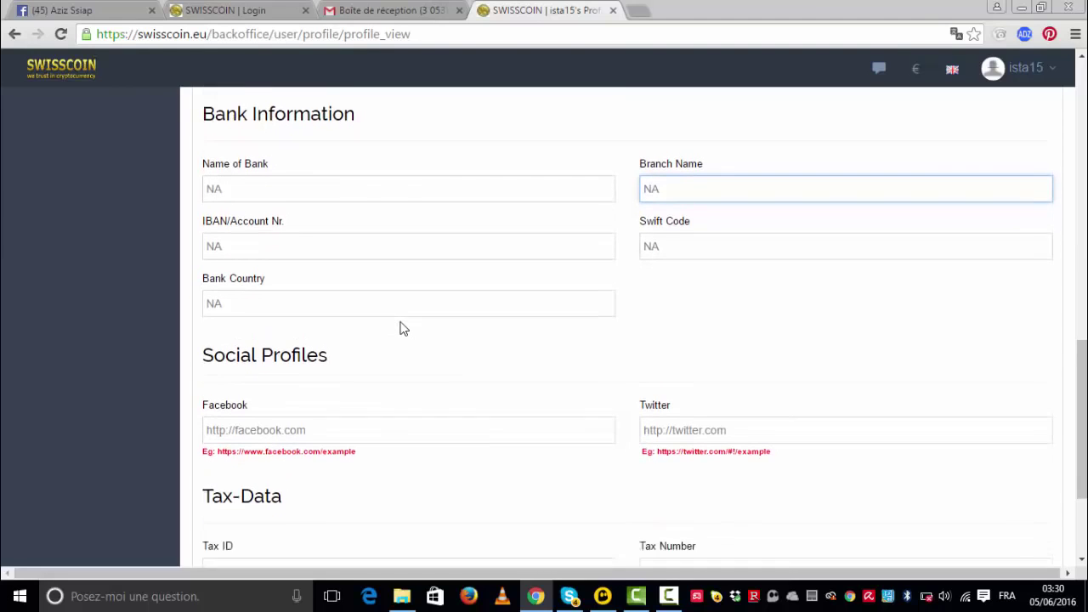
click(268, 199)
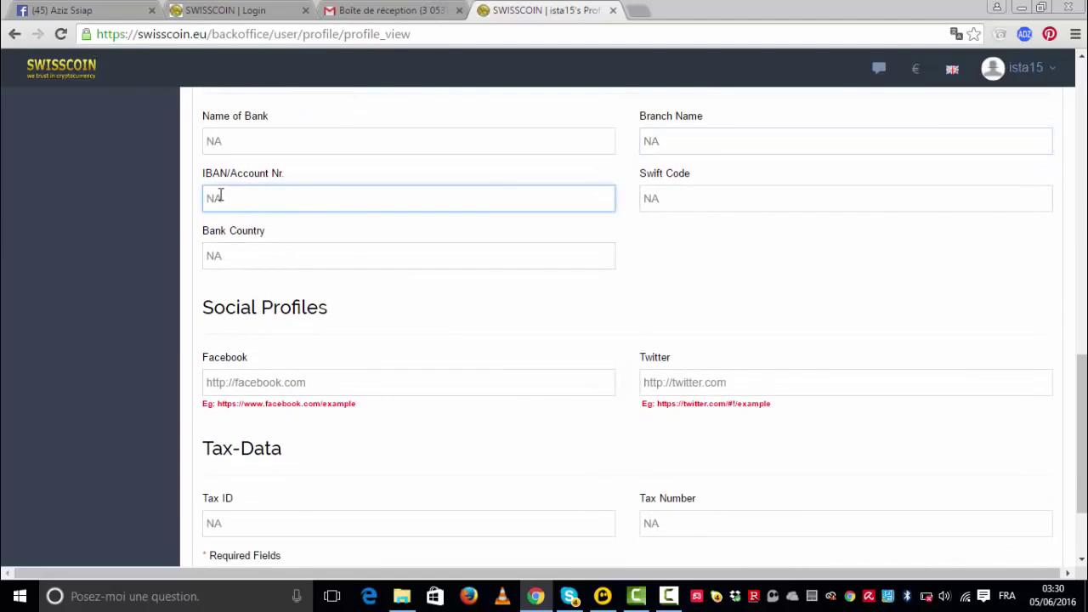
click(710, 199)
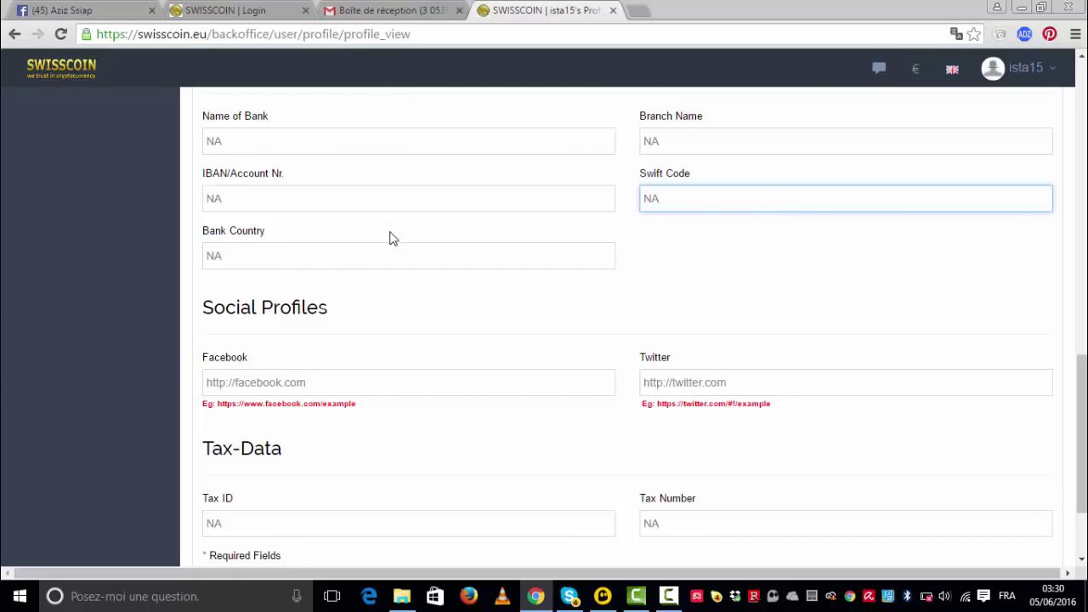
click(330, 257)
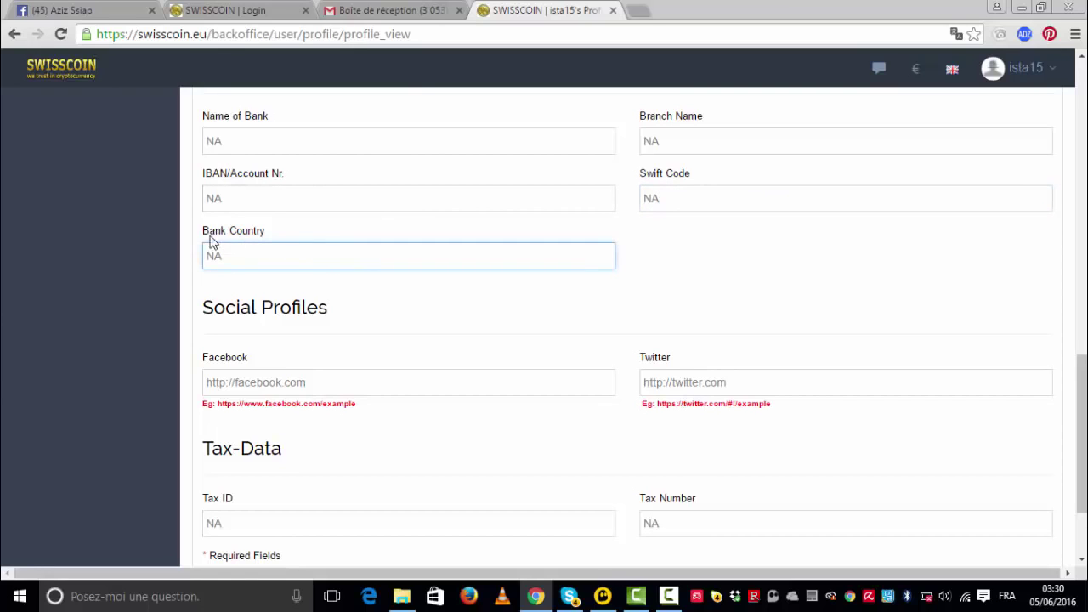
- Go through the Facebook and Twitter fields under Social Profiles and the Tax ID and Tax Number fields under Tax-Data
scroll(221, 195, down, 1)
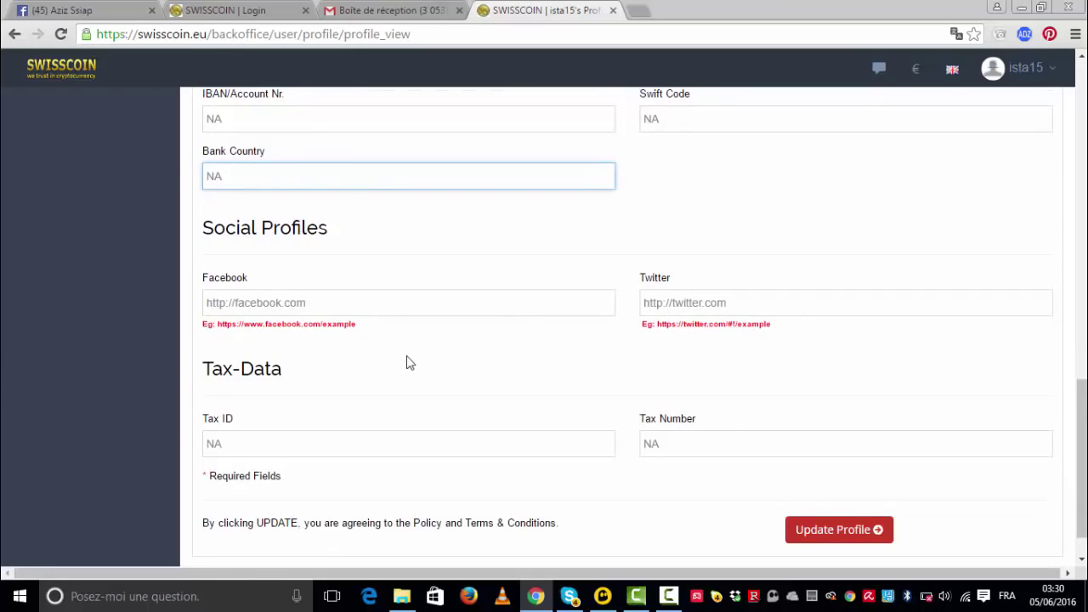
scroll(400, 359, down, 1)
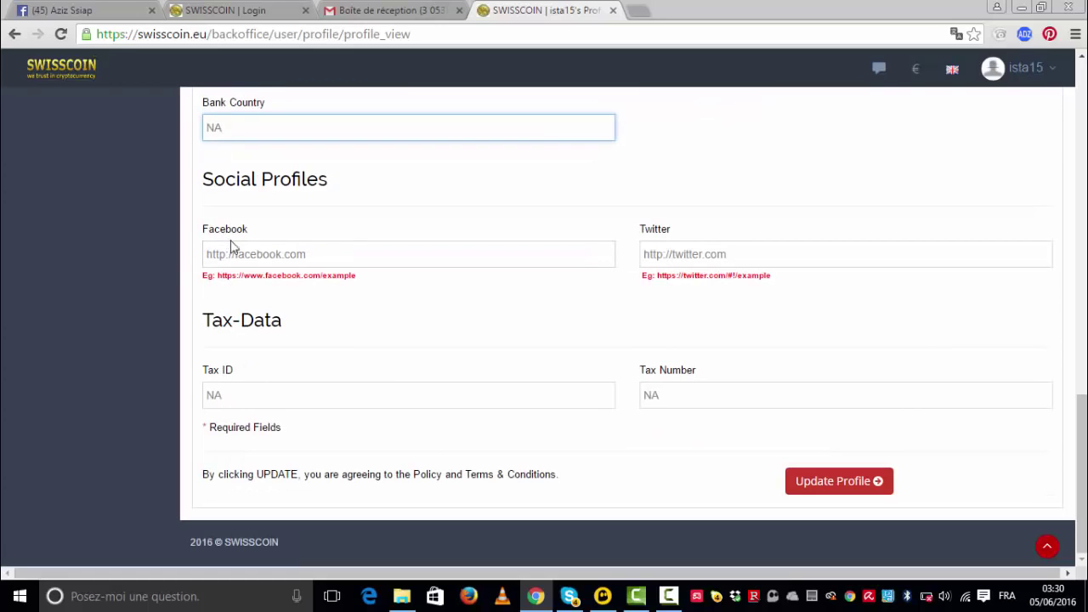
click(309, 258)
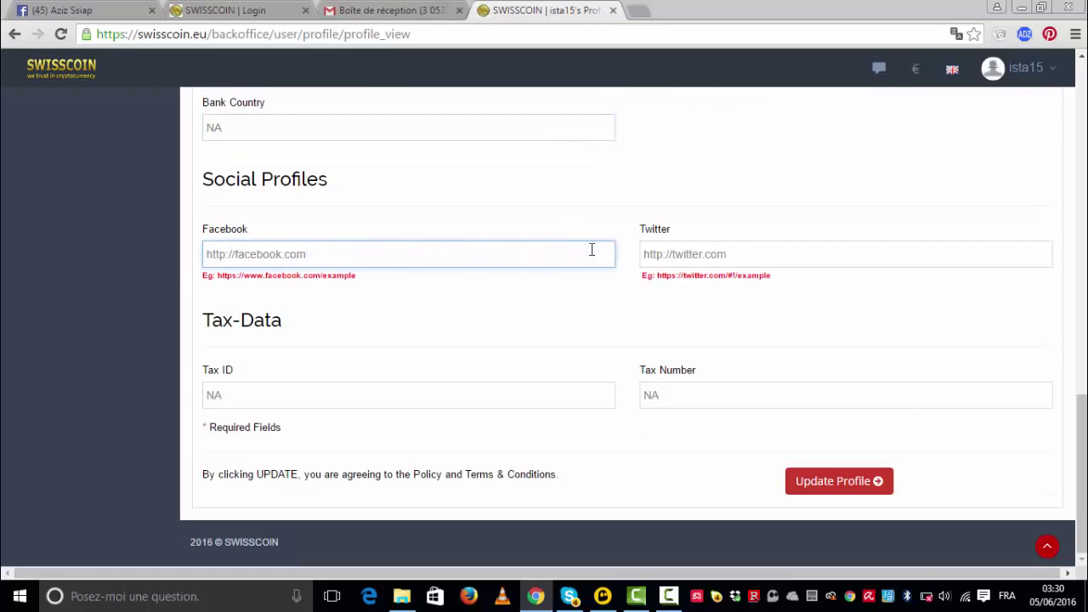
click(782, 252)
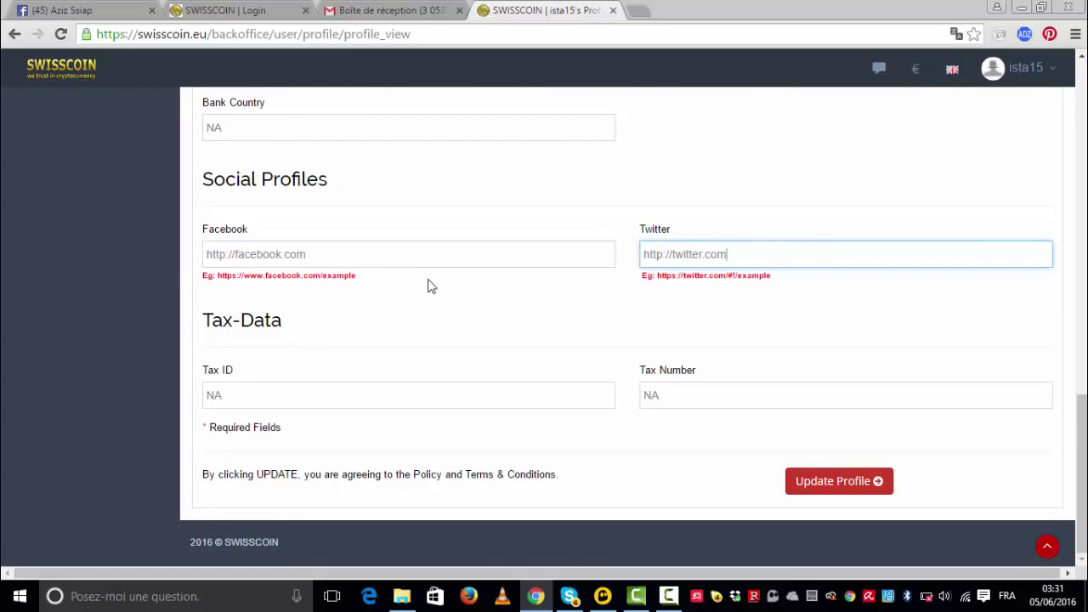
click(316, 394)
click(719, 393)
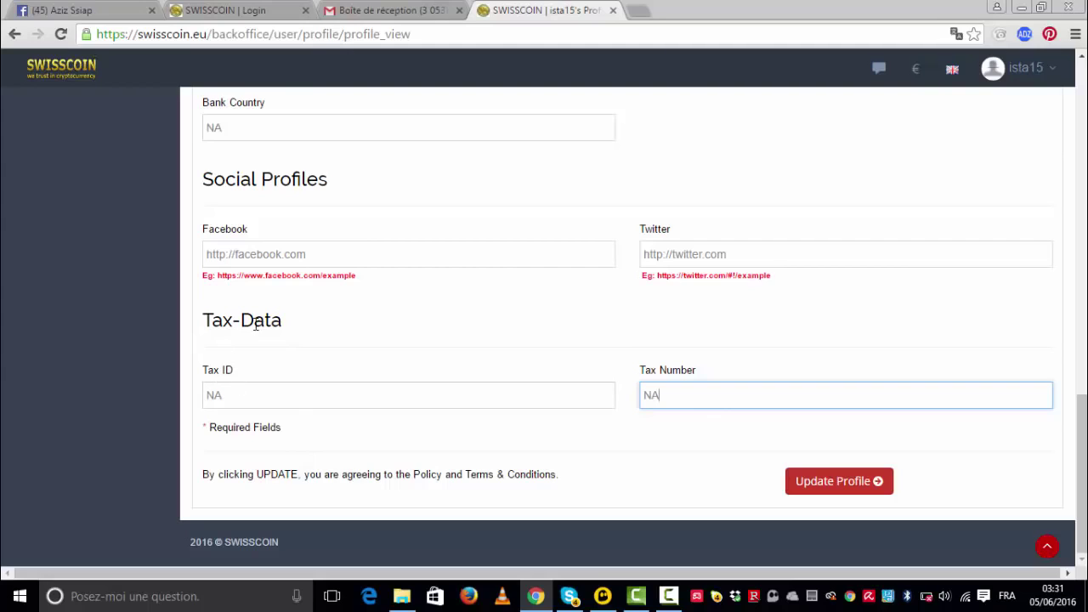
click(295, 393)
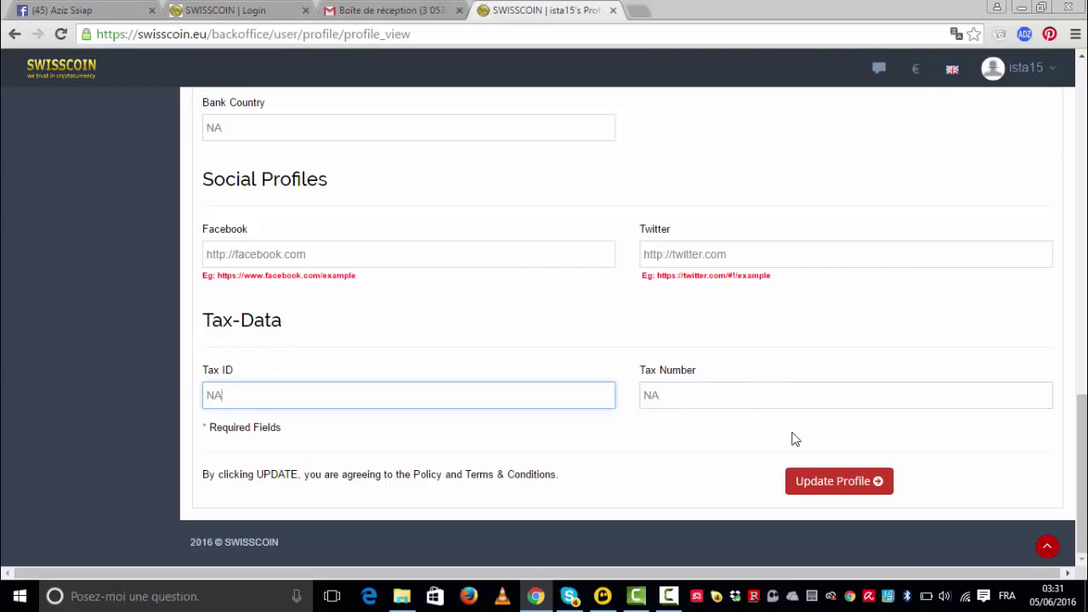
click(756, 397)
click(437, 403)
- Open the file chooser for the profile picture and close it without selecting an image
scroll(701, 503, up, 5)
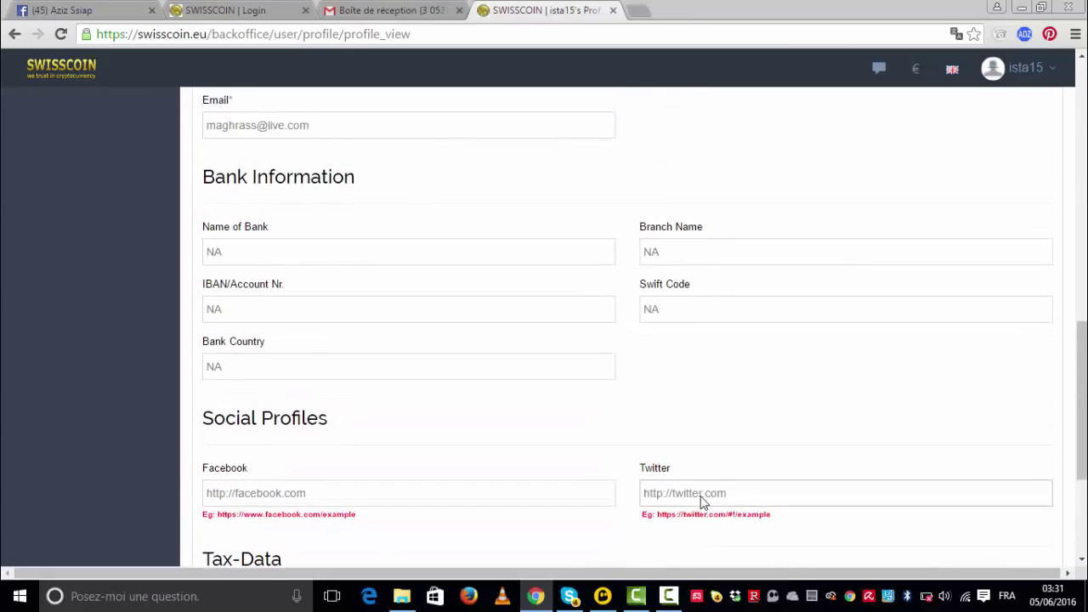
scroll(701, 503, up, 8)
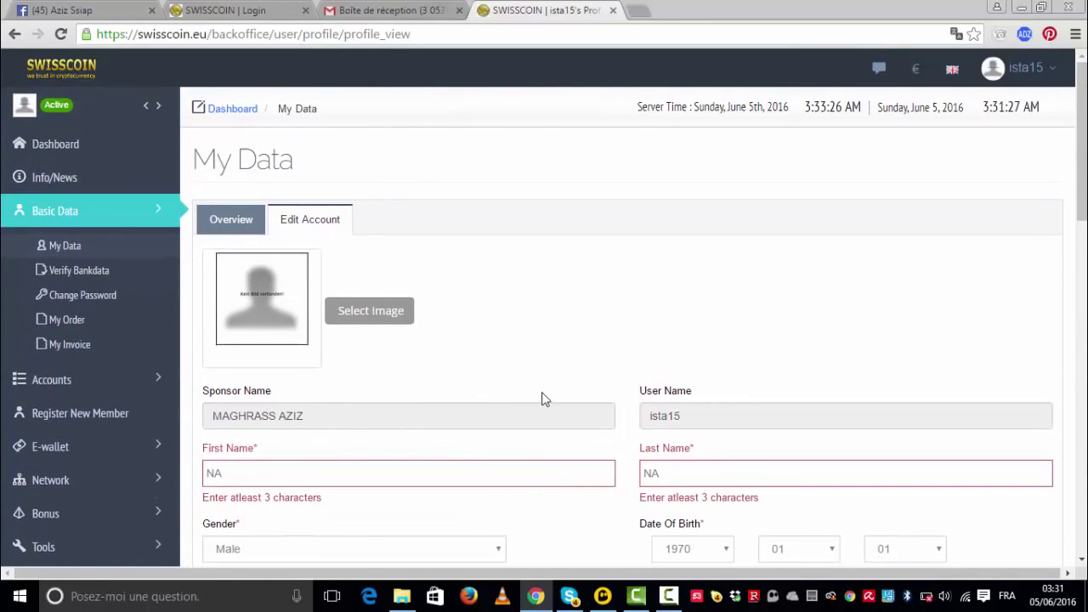
click(369, 314)
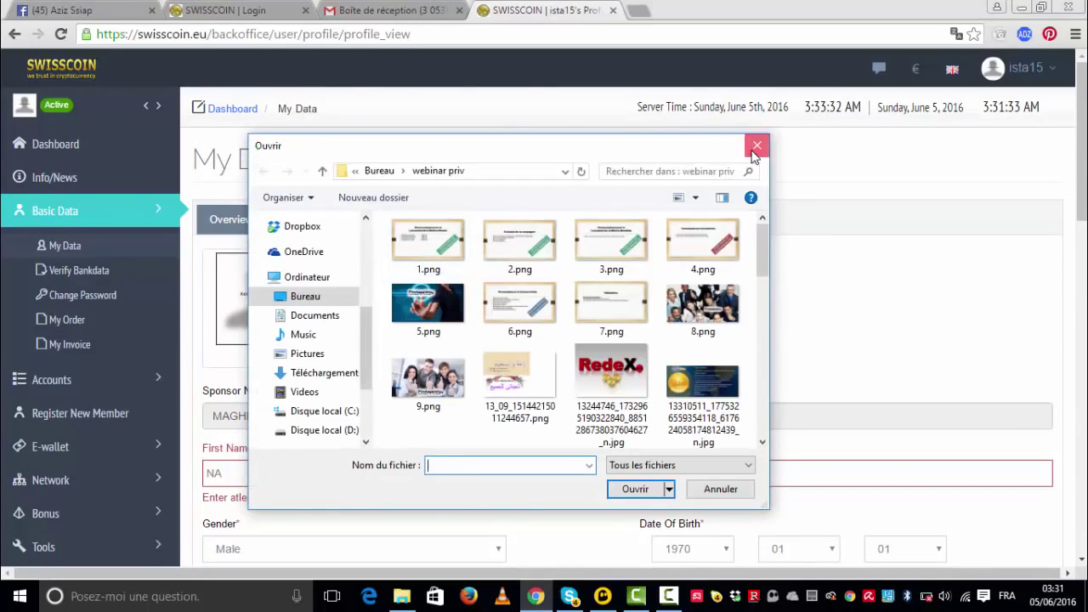
click(755, 146)
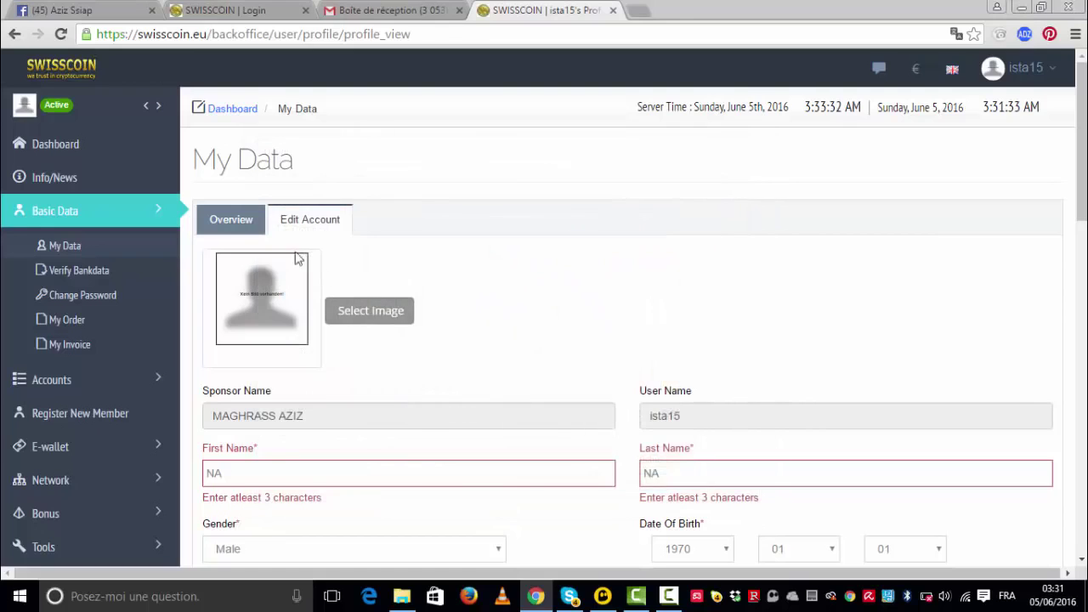
- Show the profile overview and review its listed personal and contact details
click(249, 226)
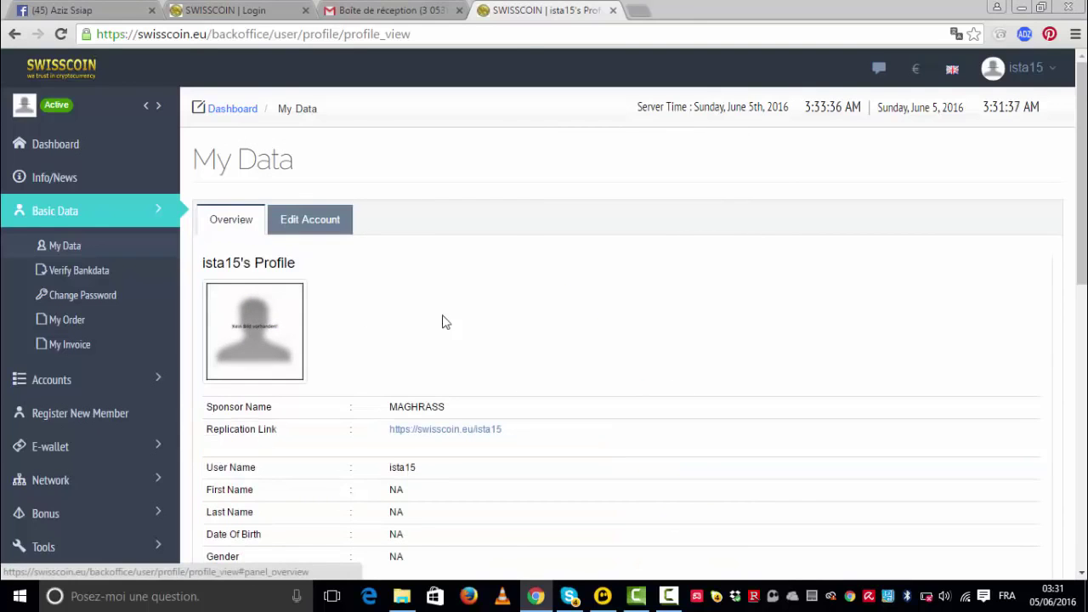
scroll(446, 335, down, 1)
scroll(446, 340, down, 1)
scroll(315, 332, down, 2)
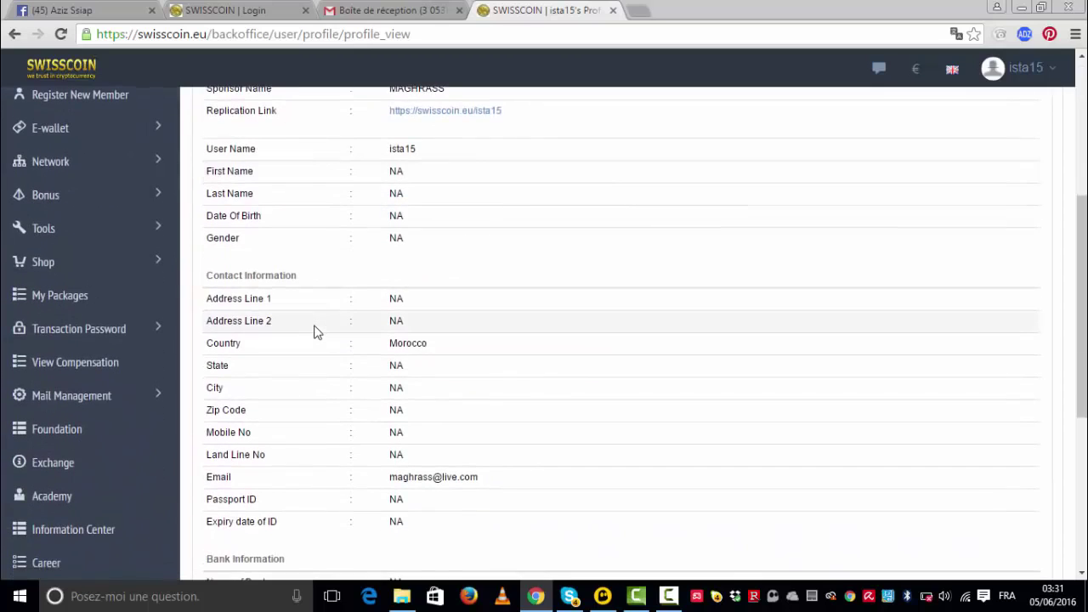
scroll(315, 332, up, 1)
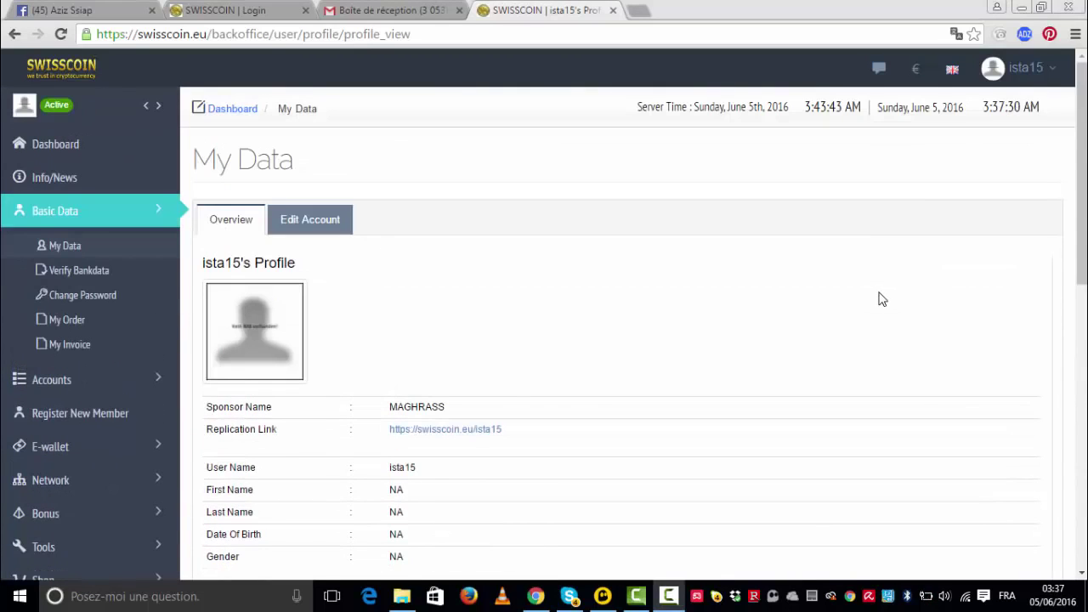